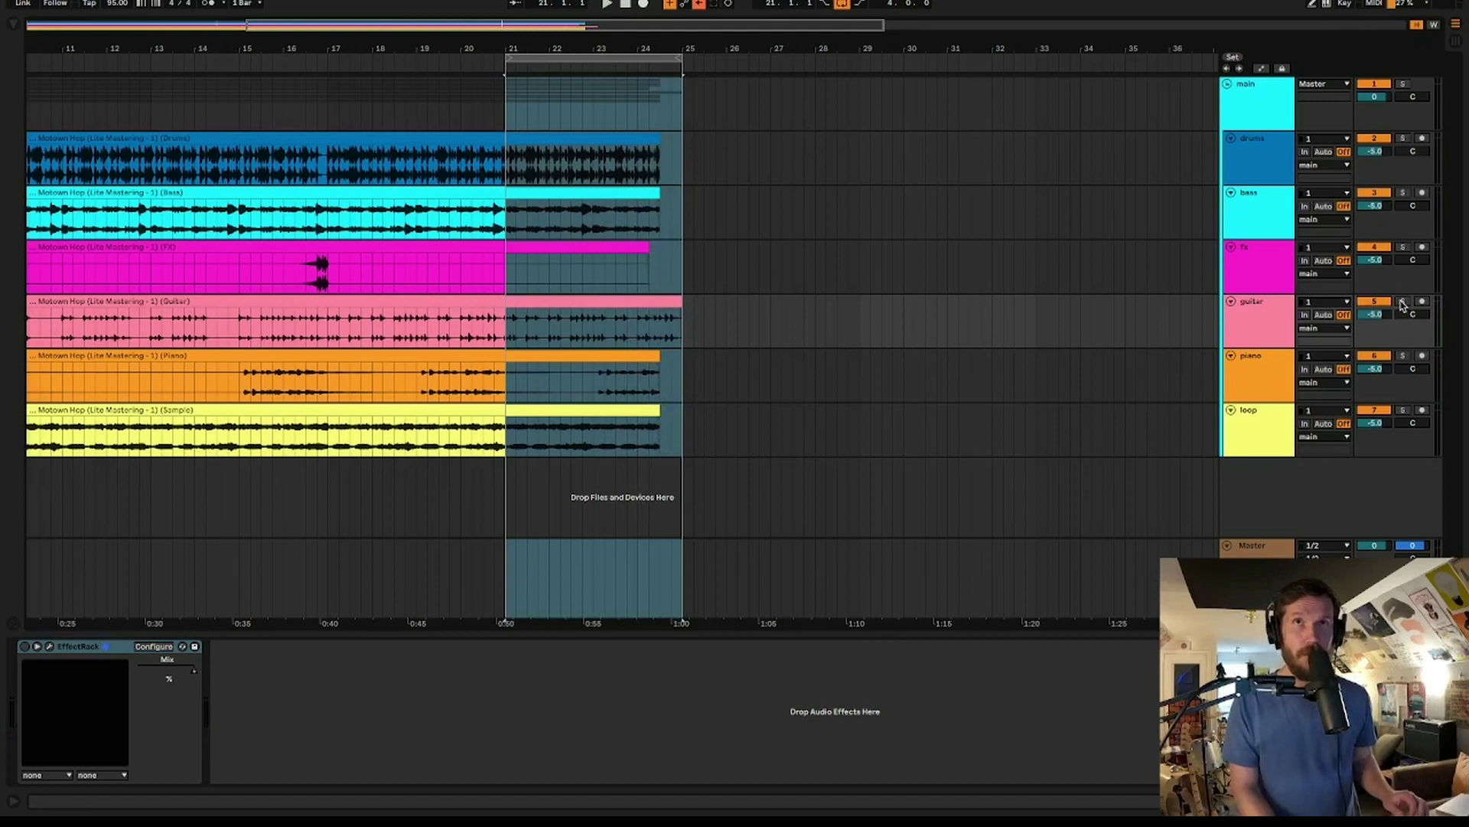
Step: Solo the guitar track and audition the looped section from bar 21 to 25
left_click(1402, 302)
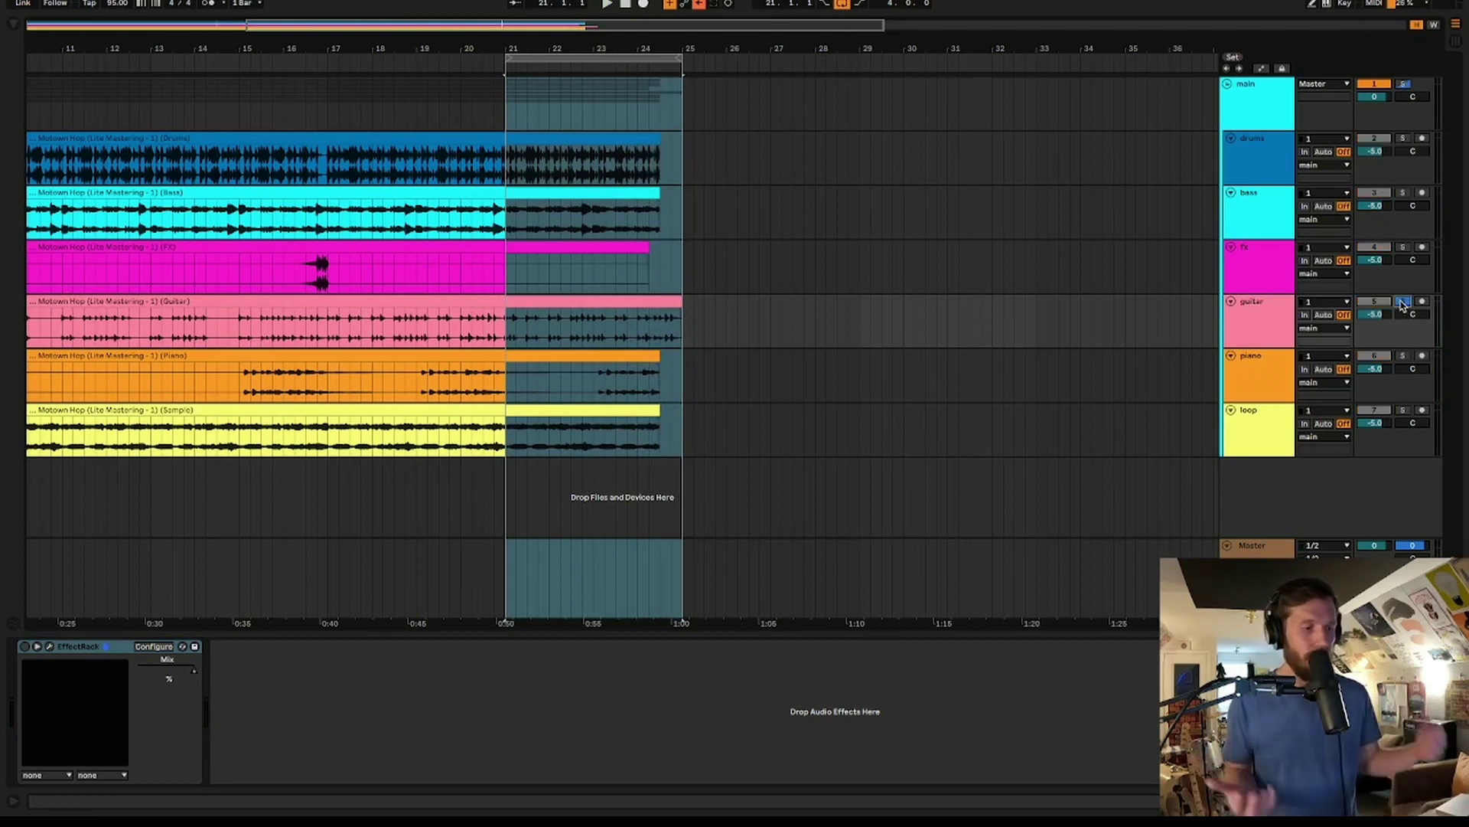
key("space")
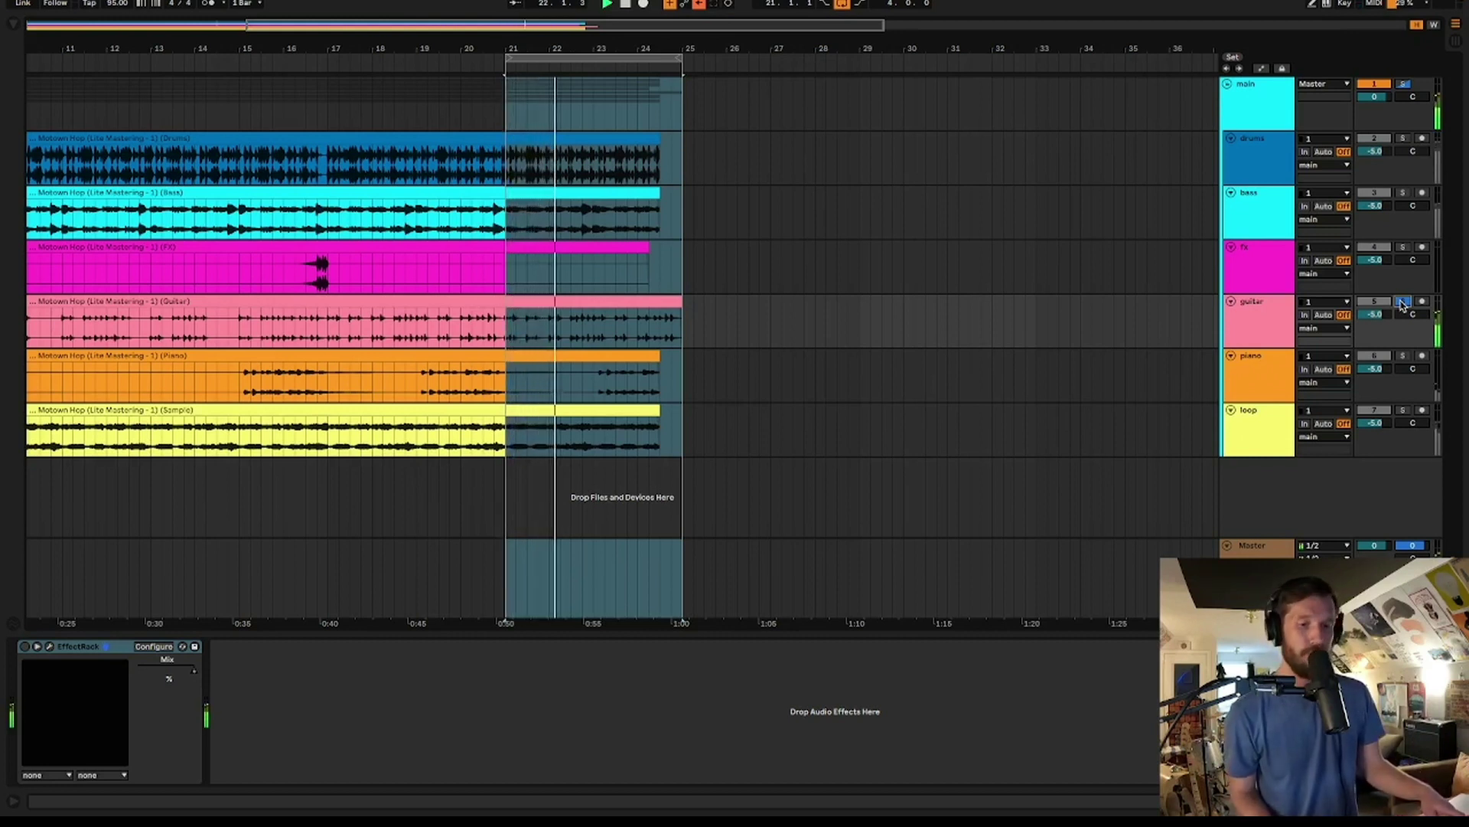
key("space")
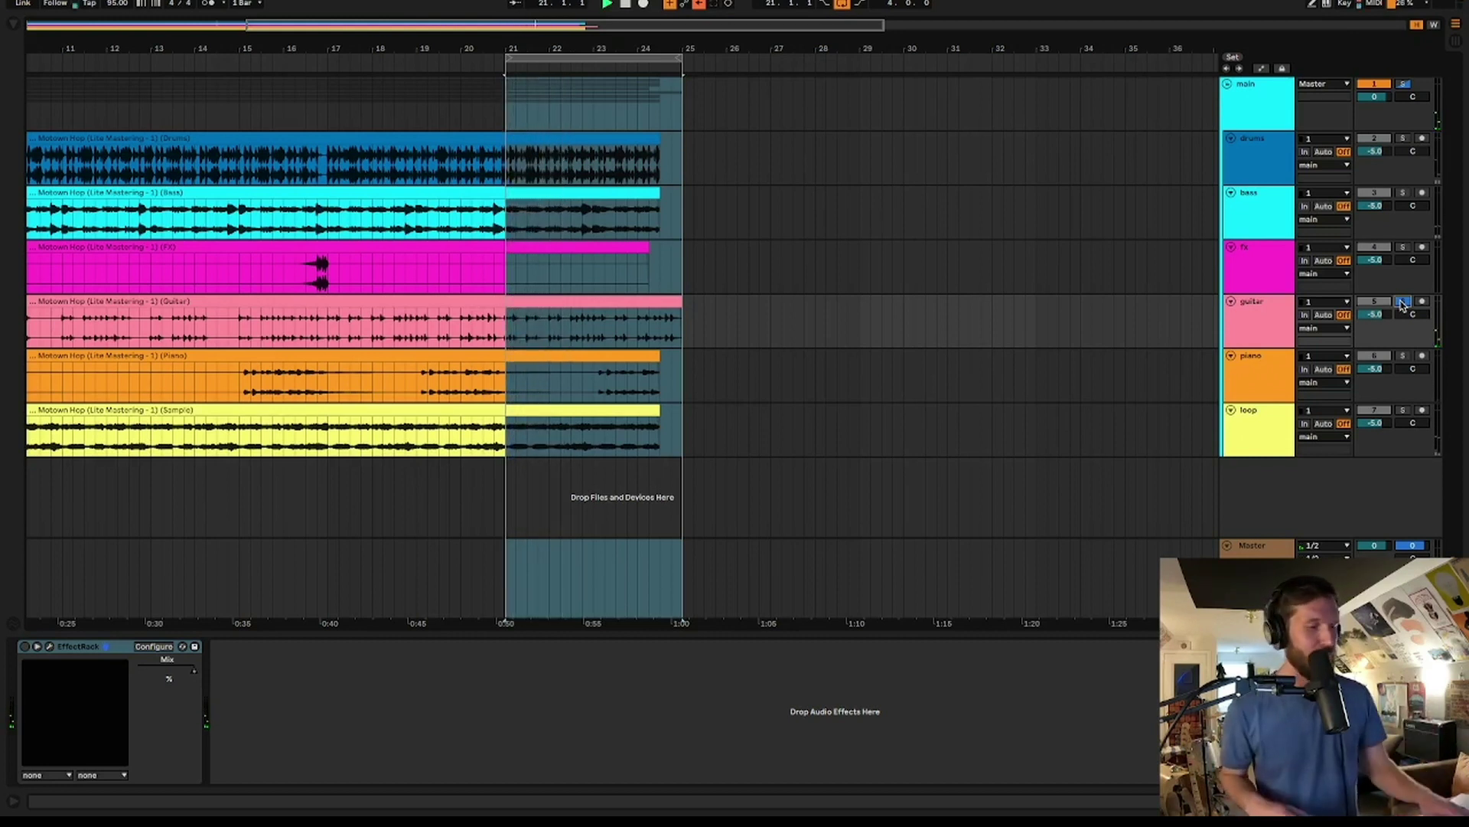
key("space")
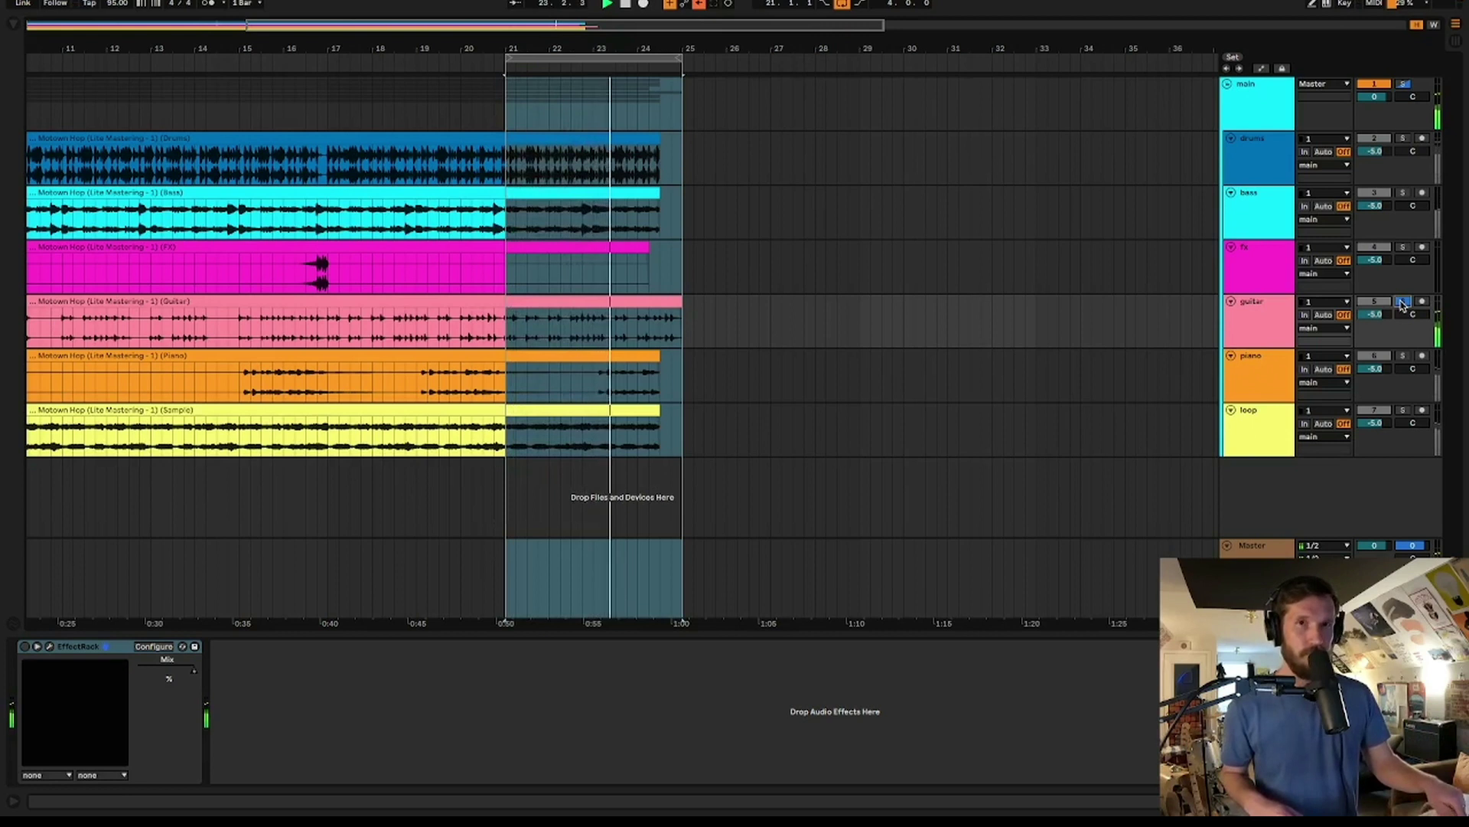
key("space")
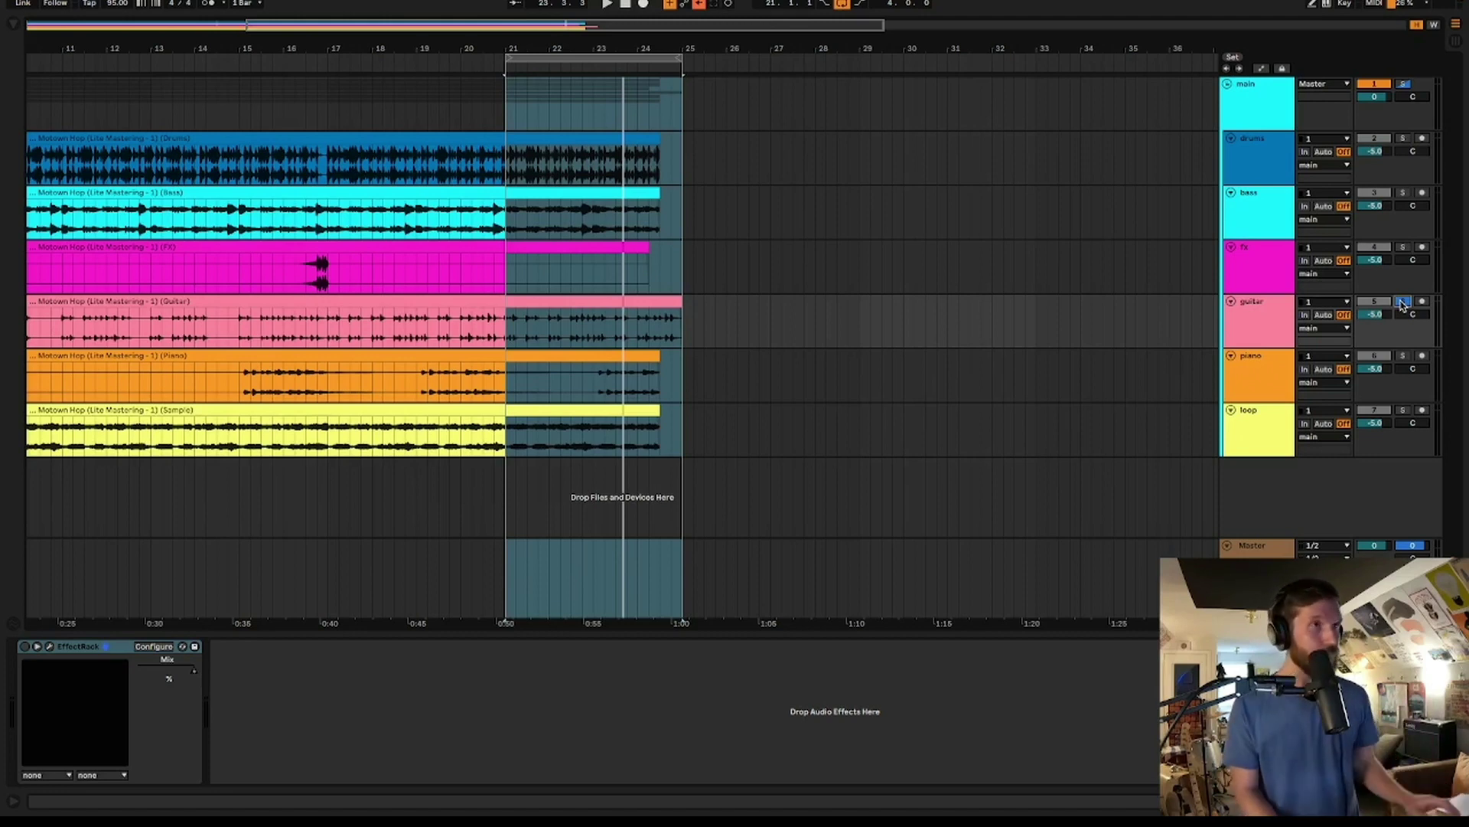
Step: Open the guitar track's Effect Rack and load the Boards of Vermont preset from the Sound Design category
key("super+alt+p")
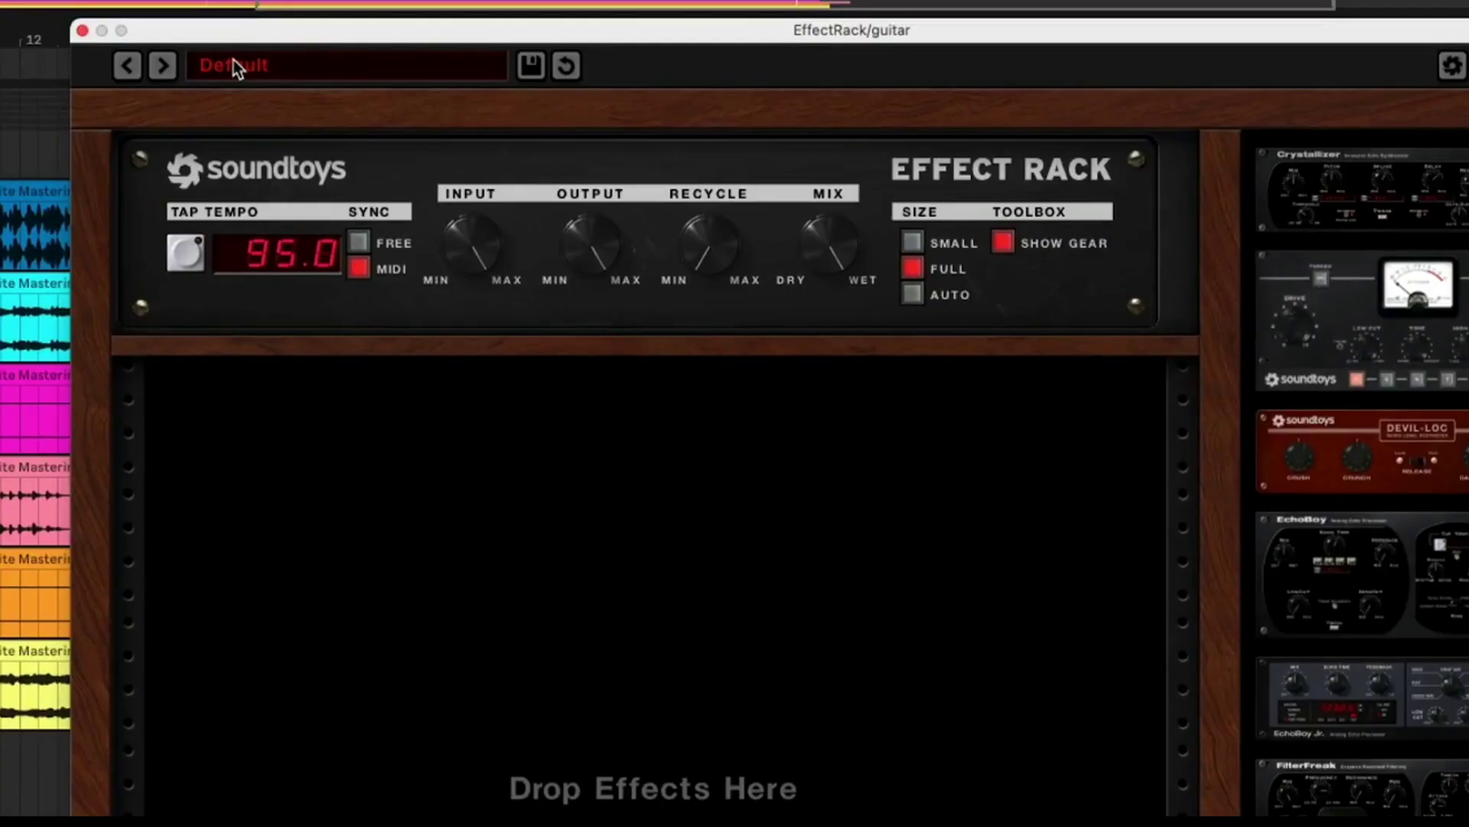
left_click(230, 63)
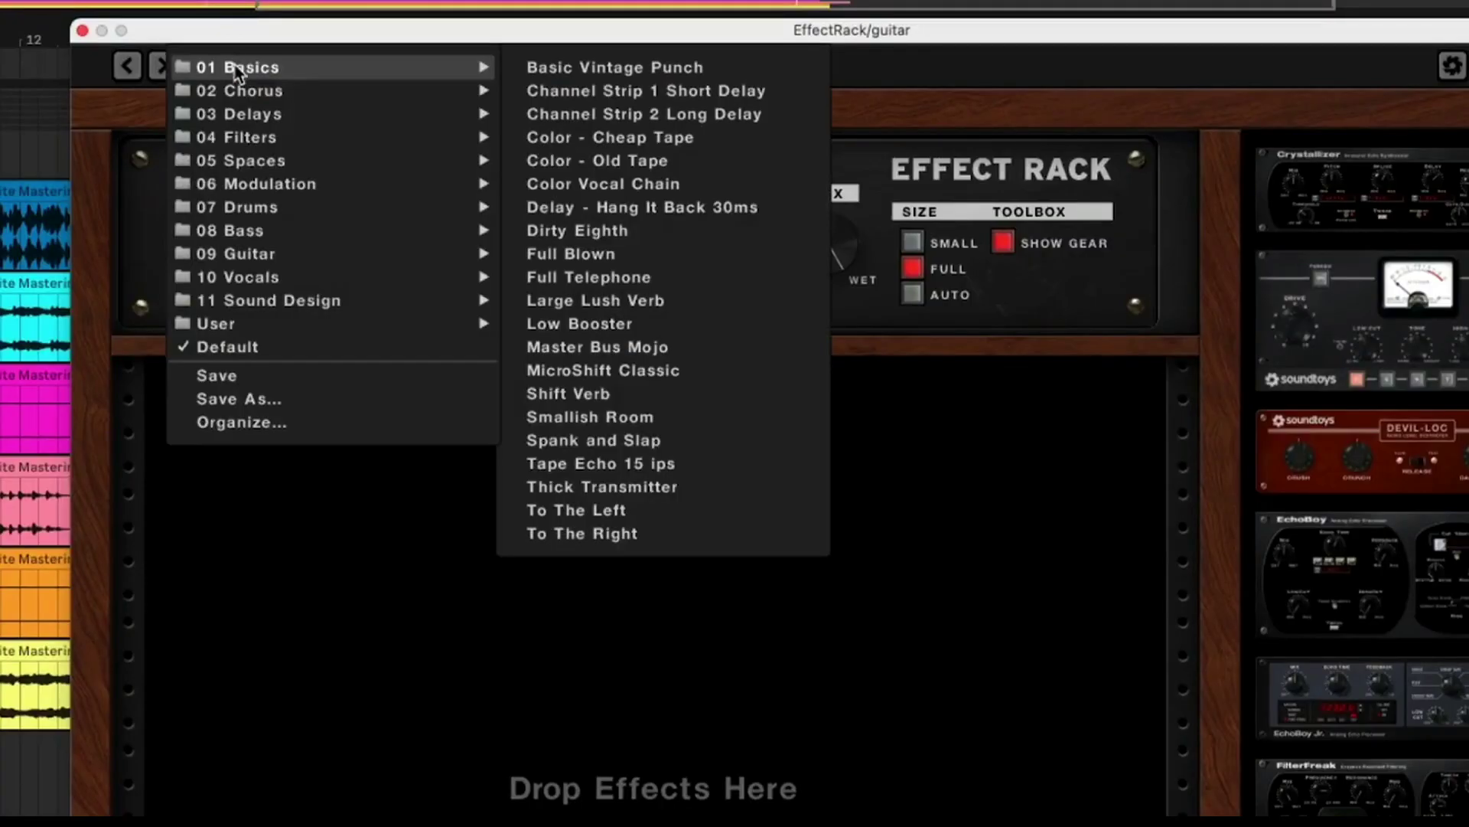
mouse_move(255, 163)
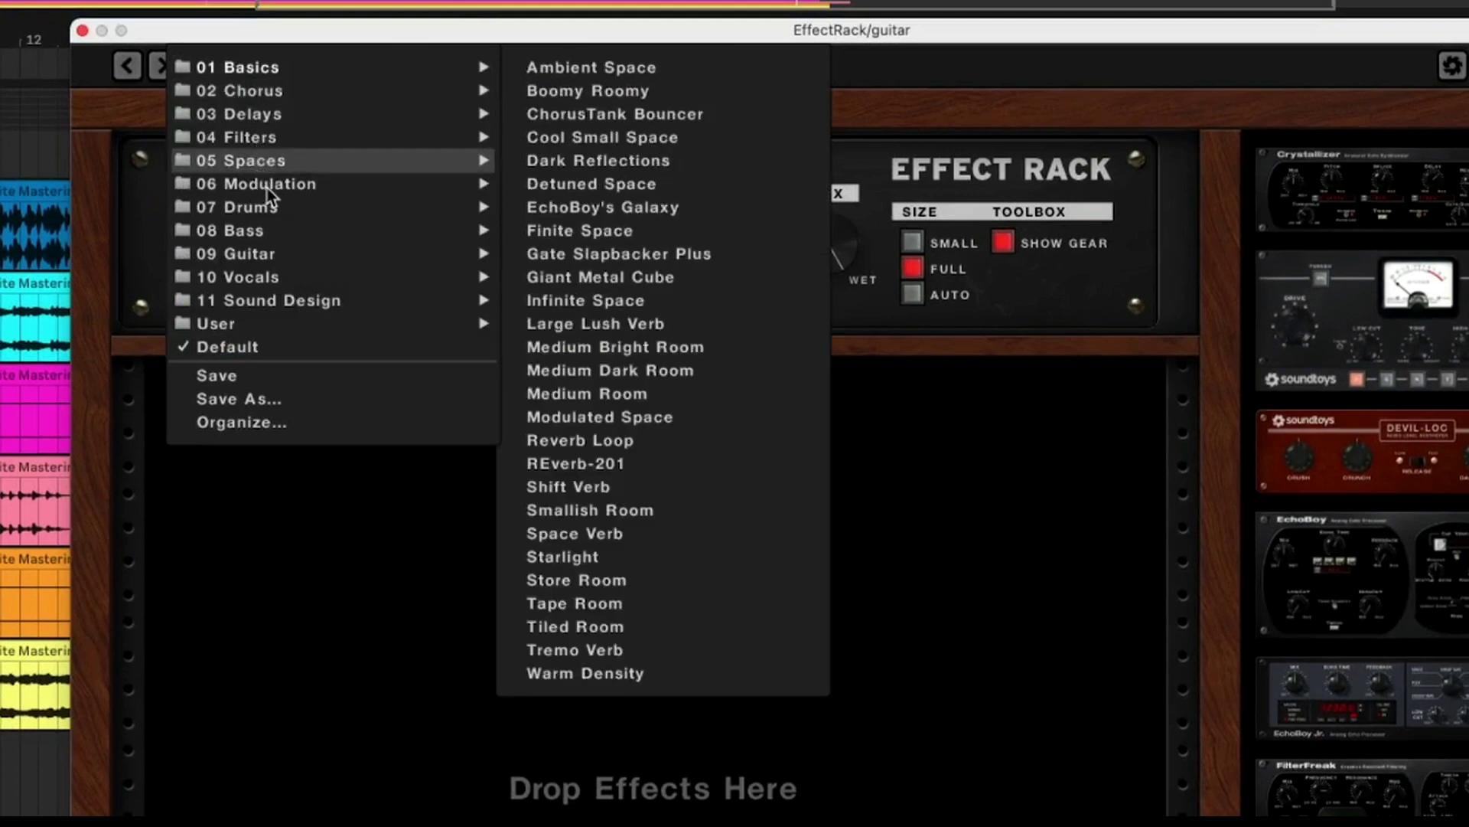
mouse_move(263, 210)
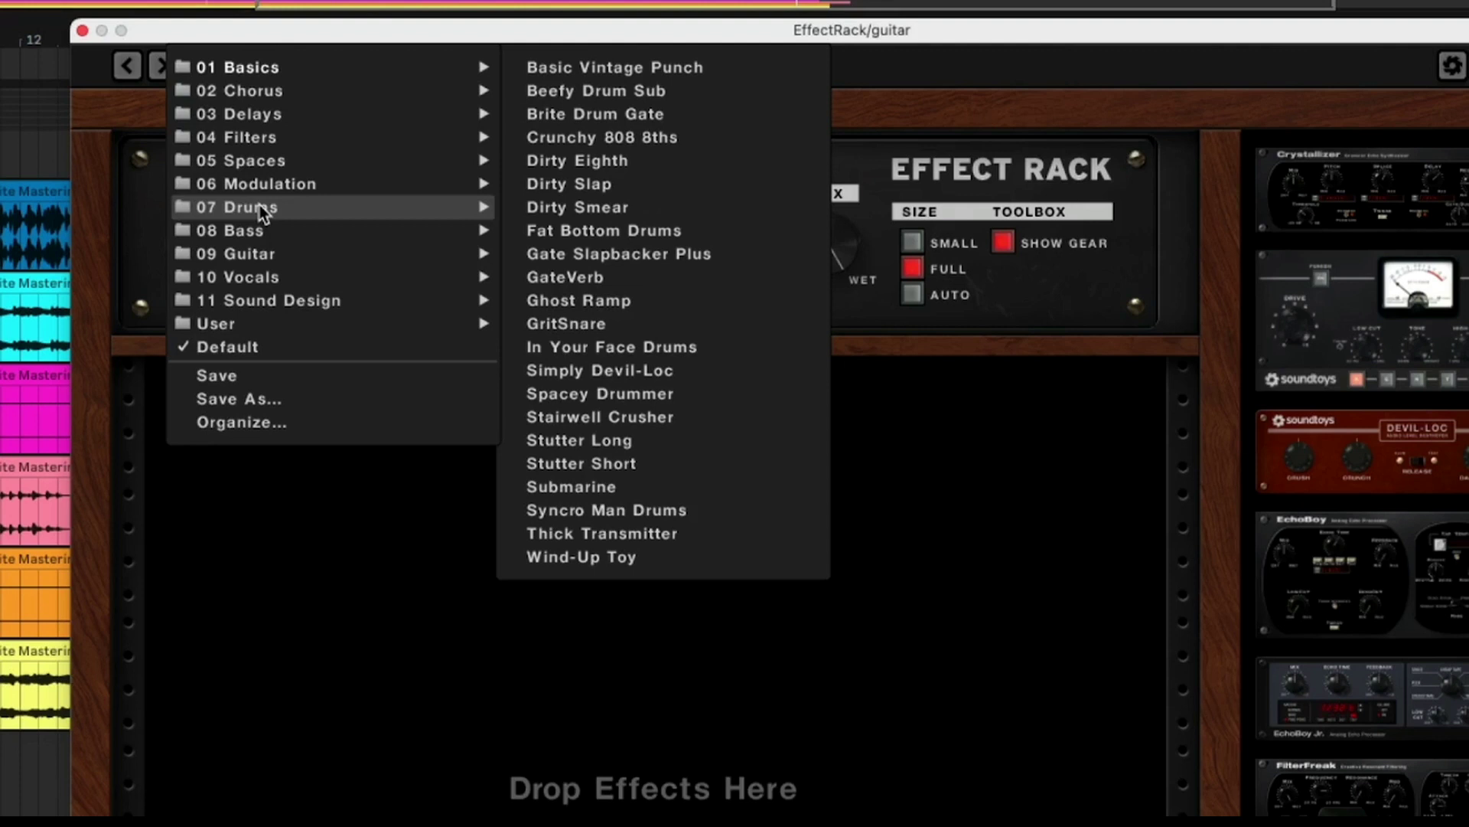
mouse_move(265, 303)
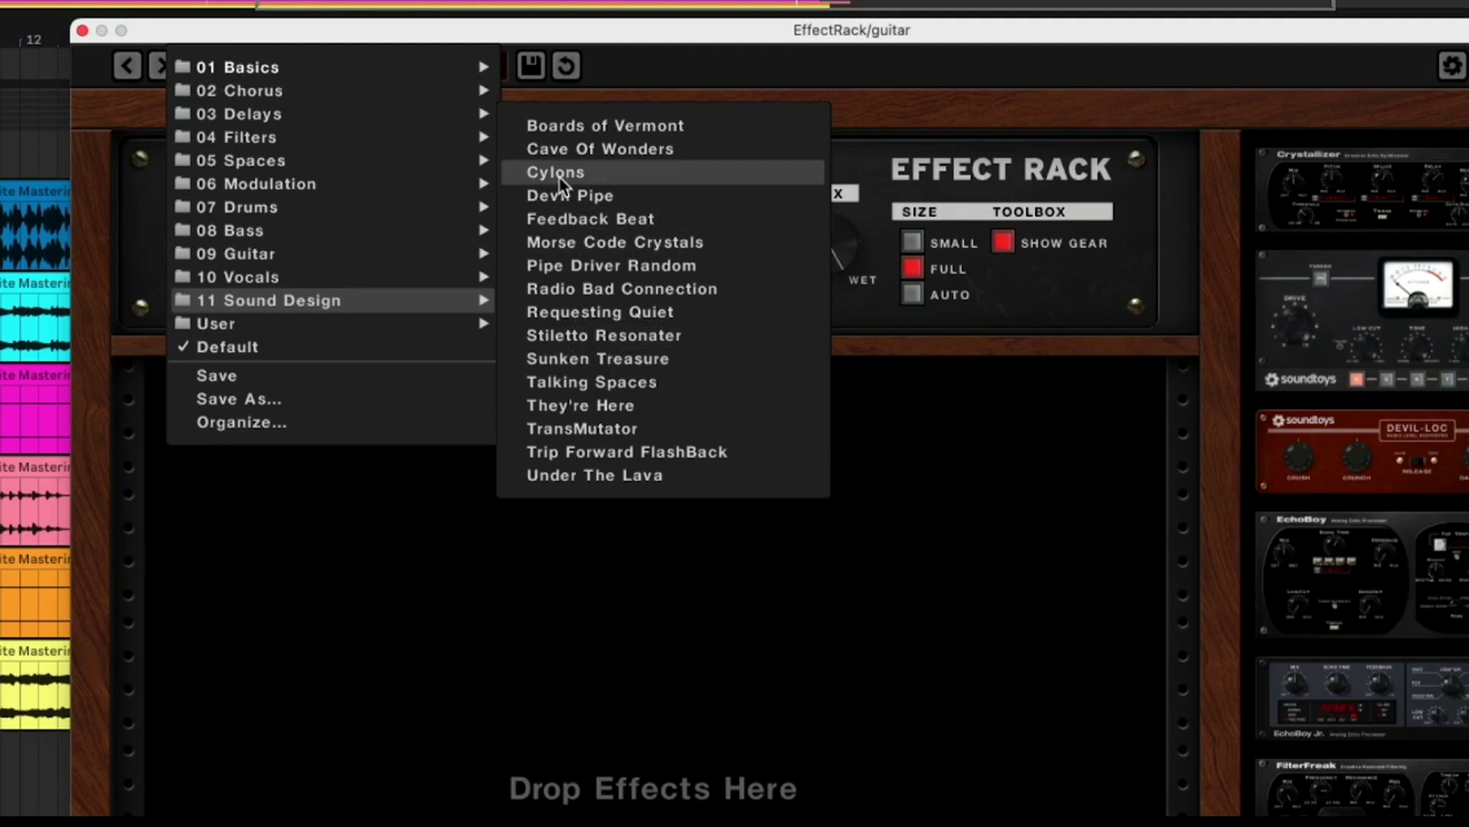
left_click(558, 128)
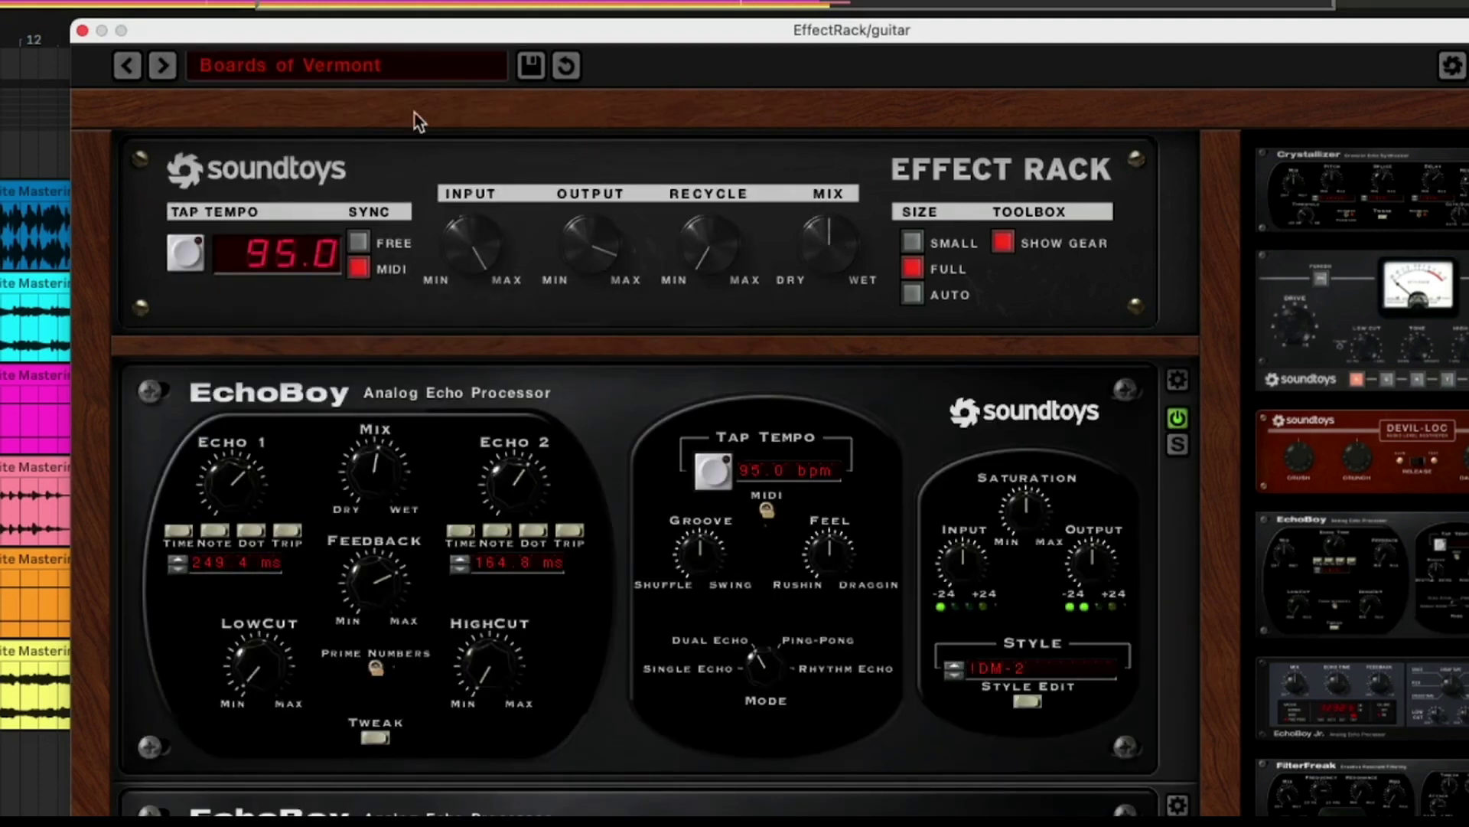
Step: Step forward through the Sound Design presets one by one until Trip Forward FlashBack is loaded
left_click(161, 65)
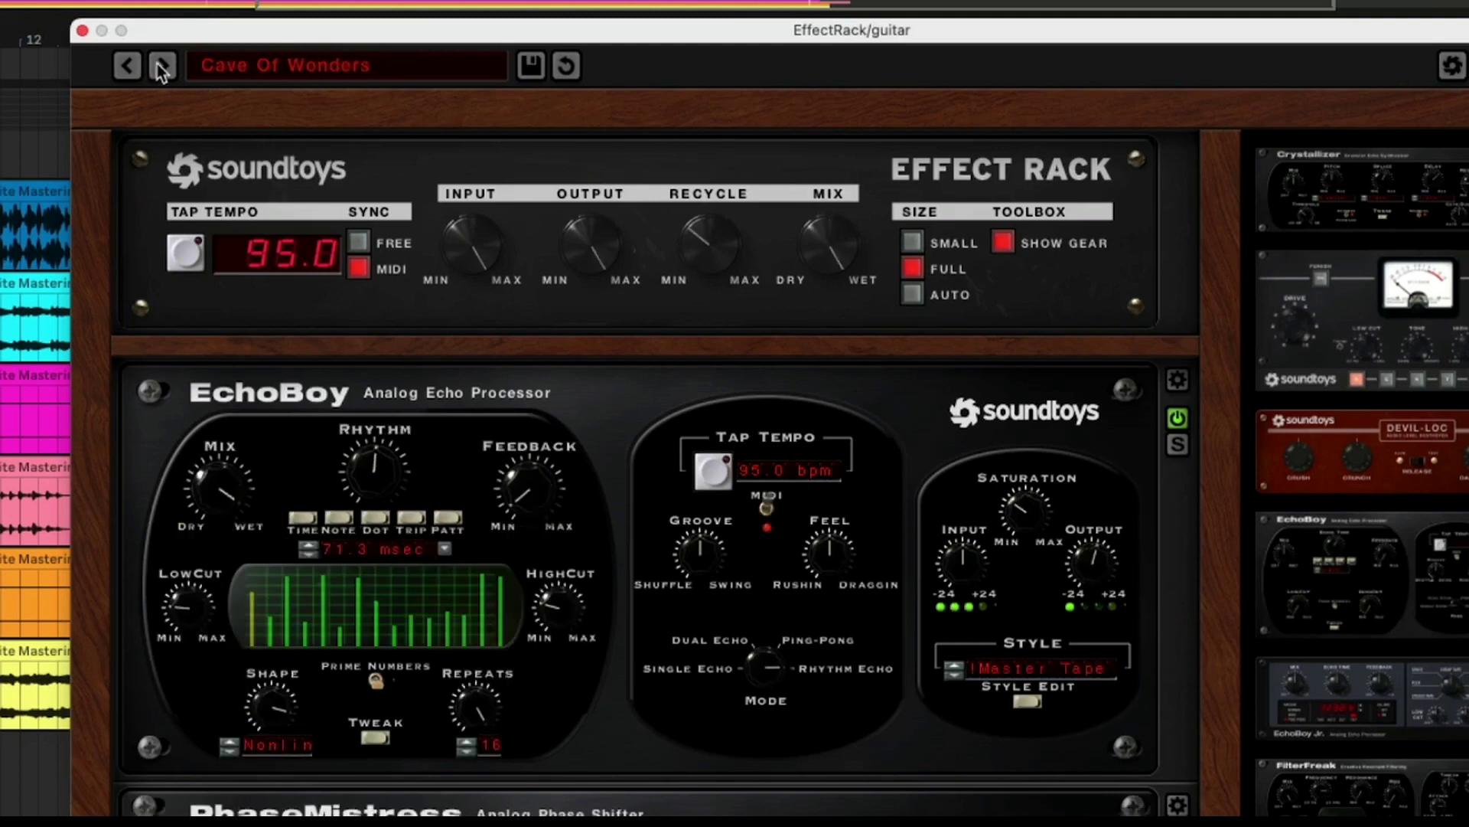
left_click(162, 66)
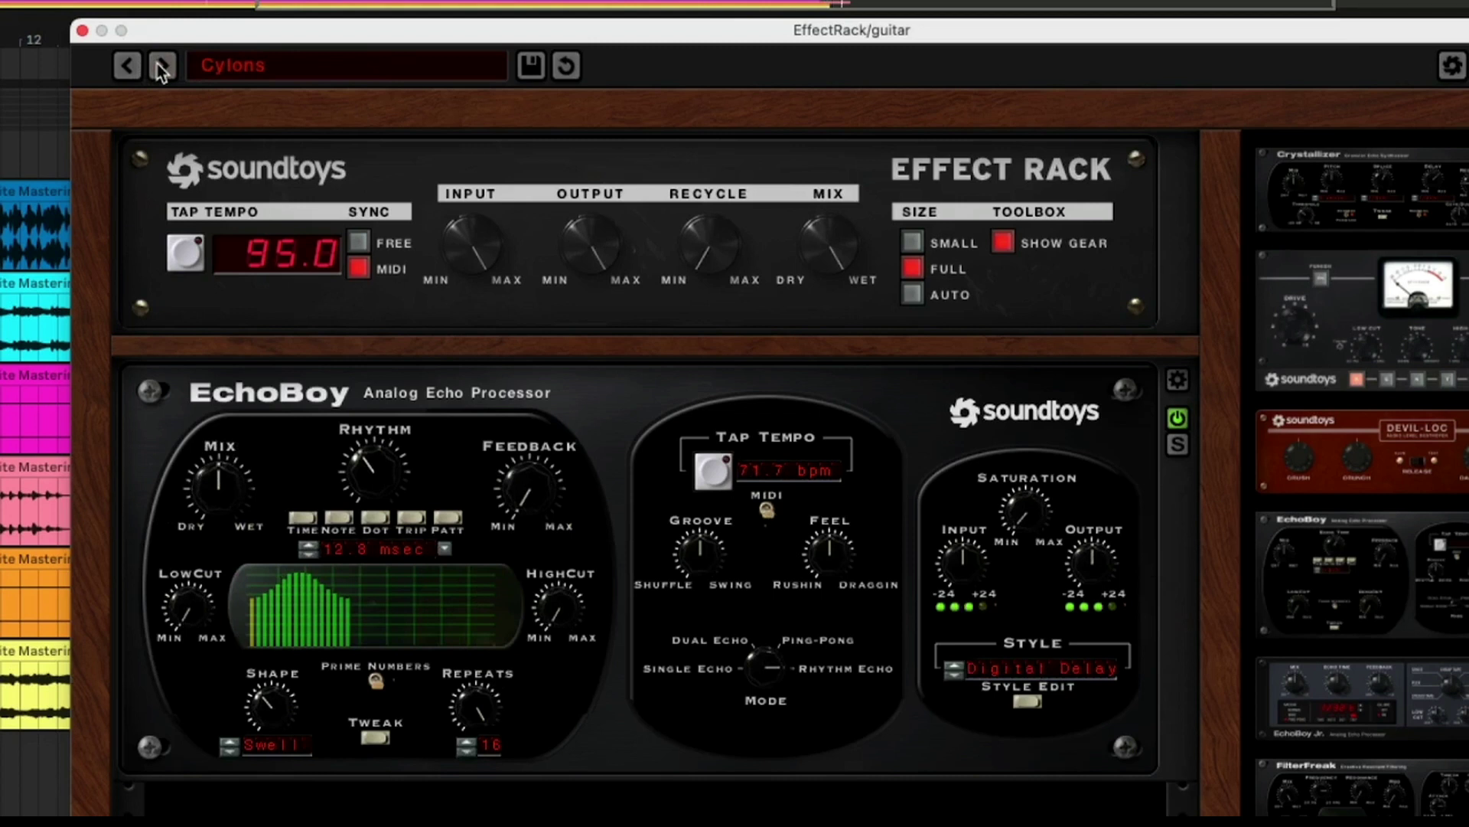
left_click(161, 66)
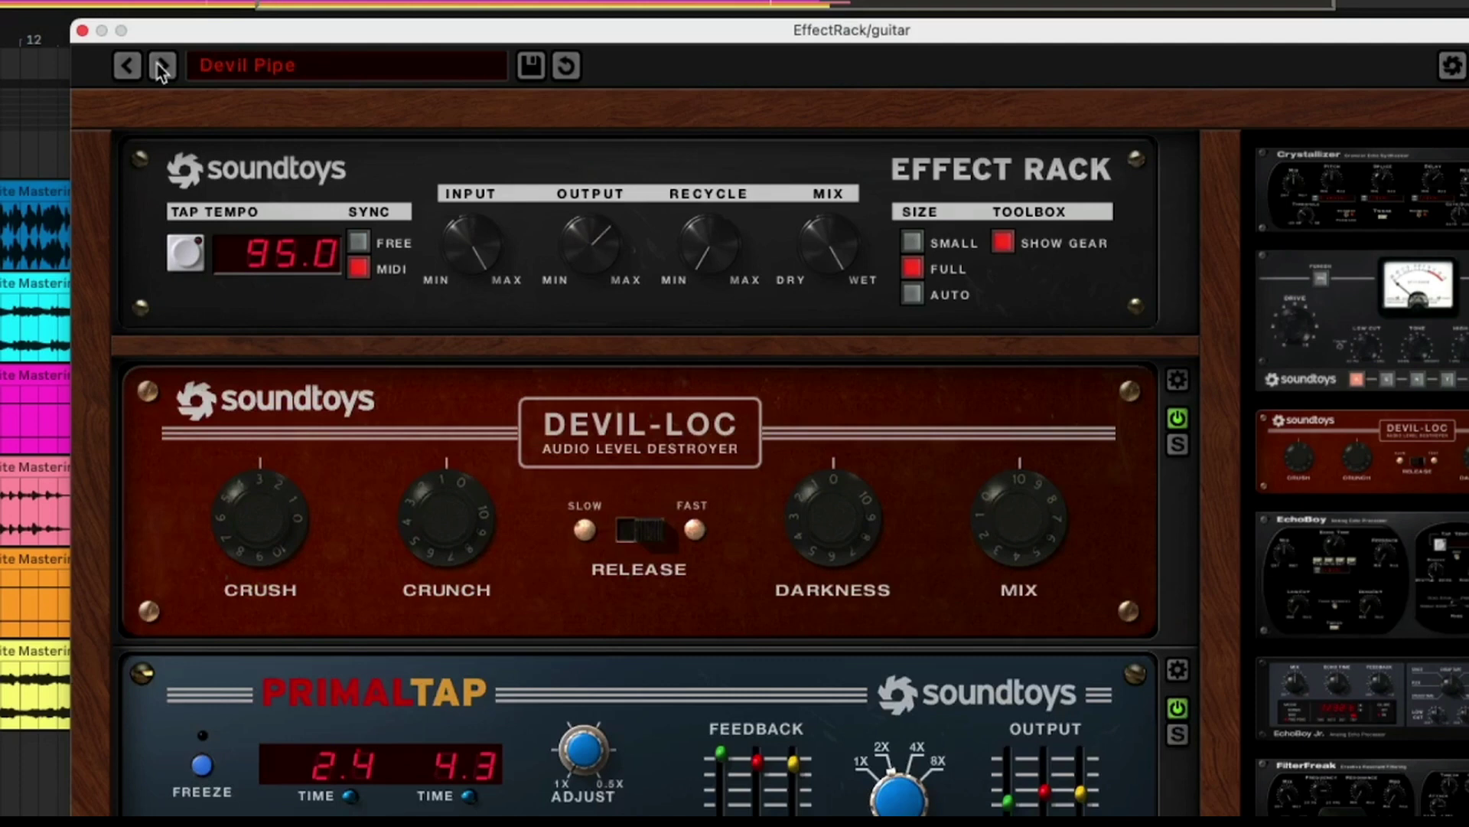
left_click(162, 66)
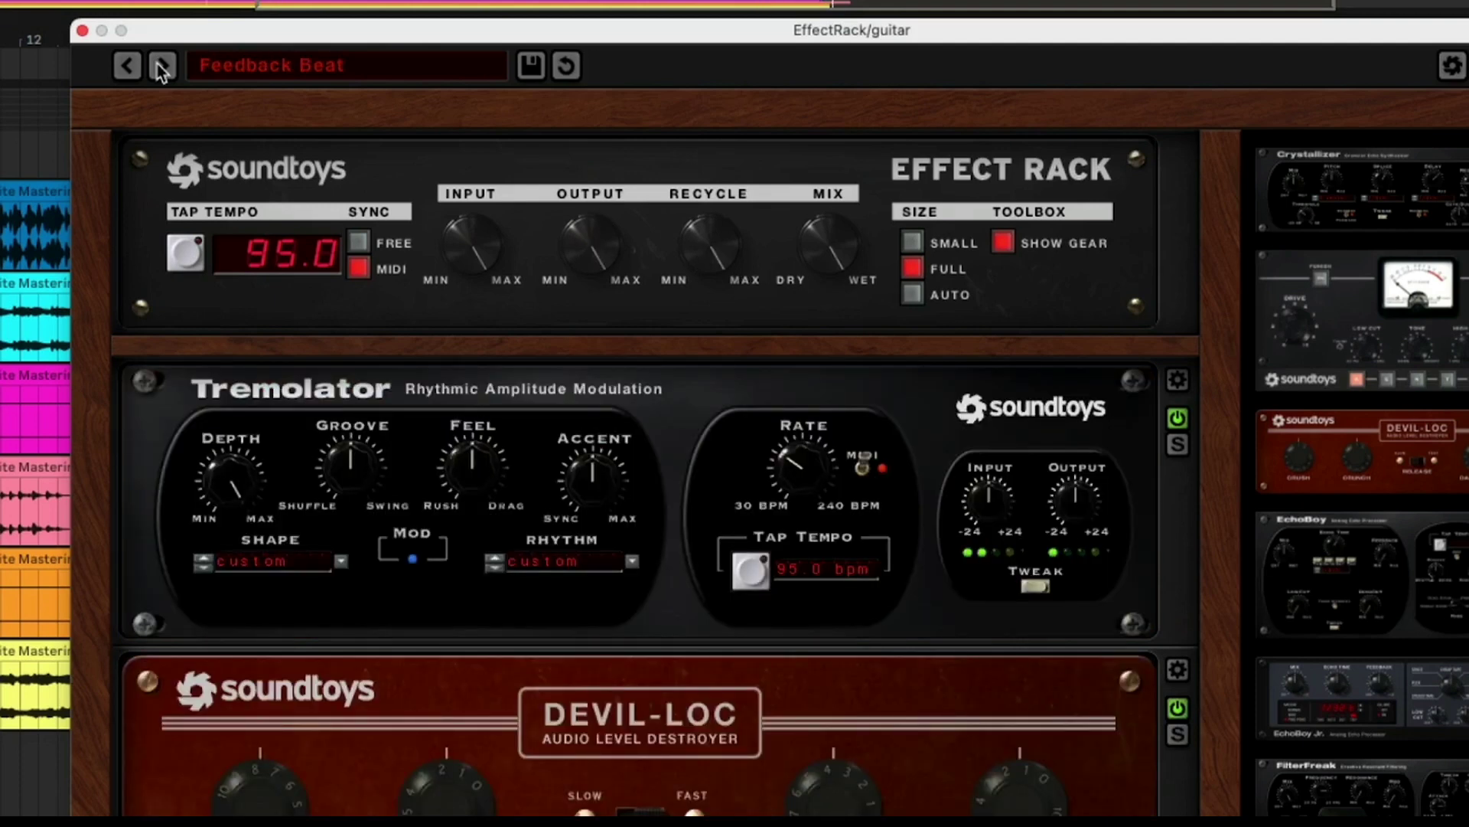
left_click(162, 65)
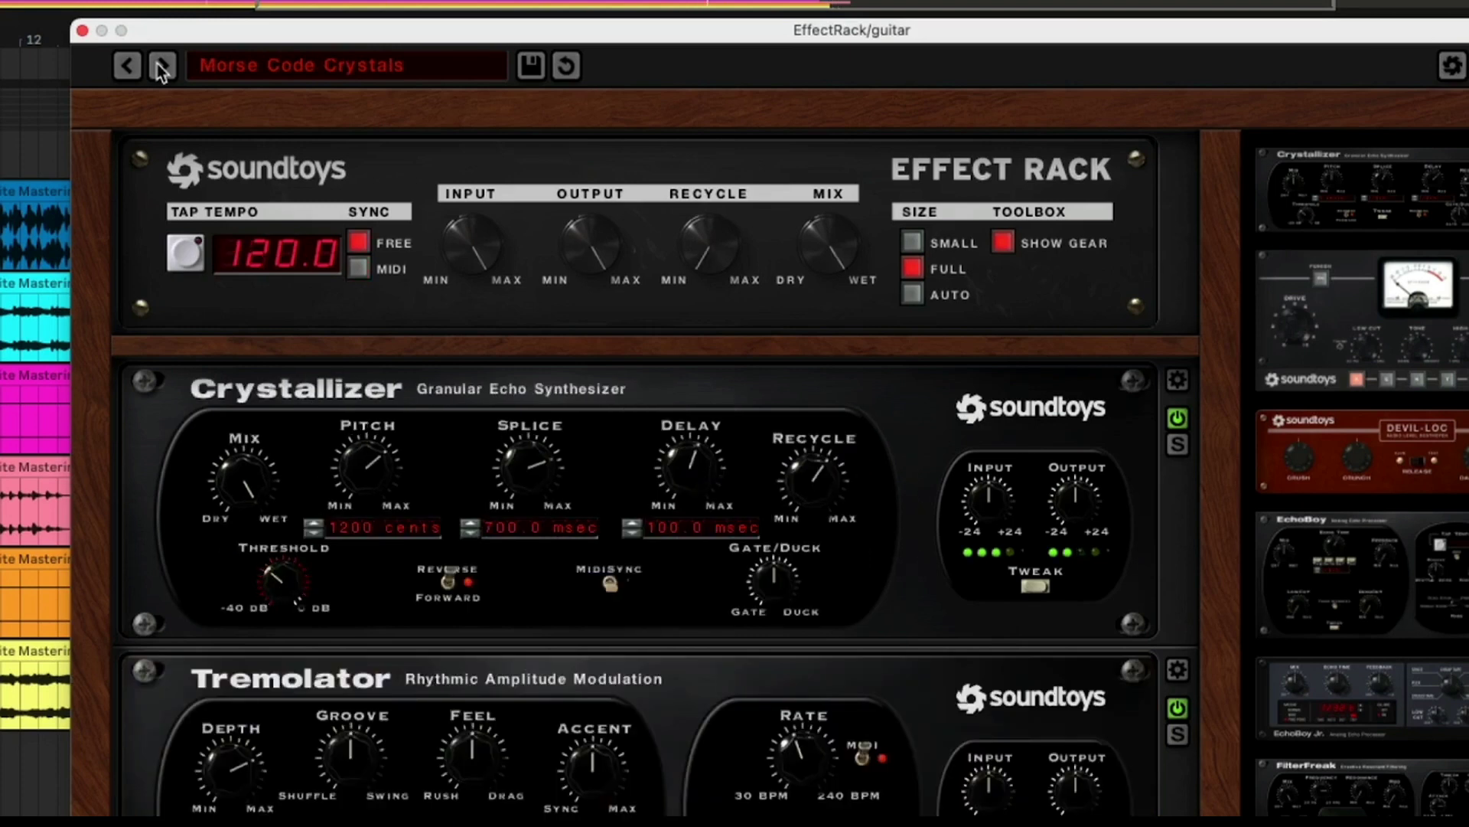
left_click(162, 66)
left_click(162, 65)
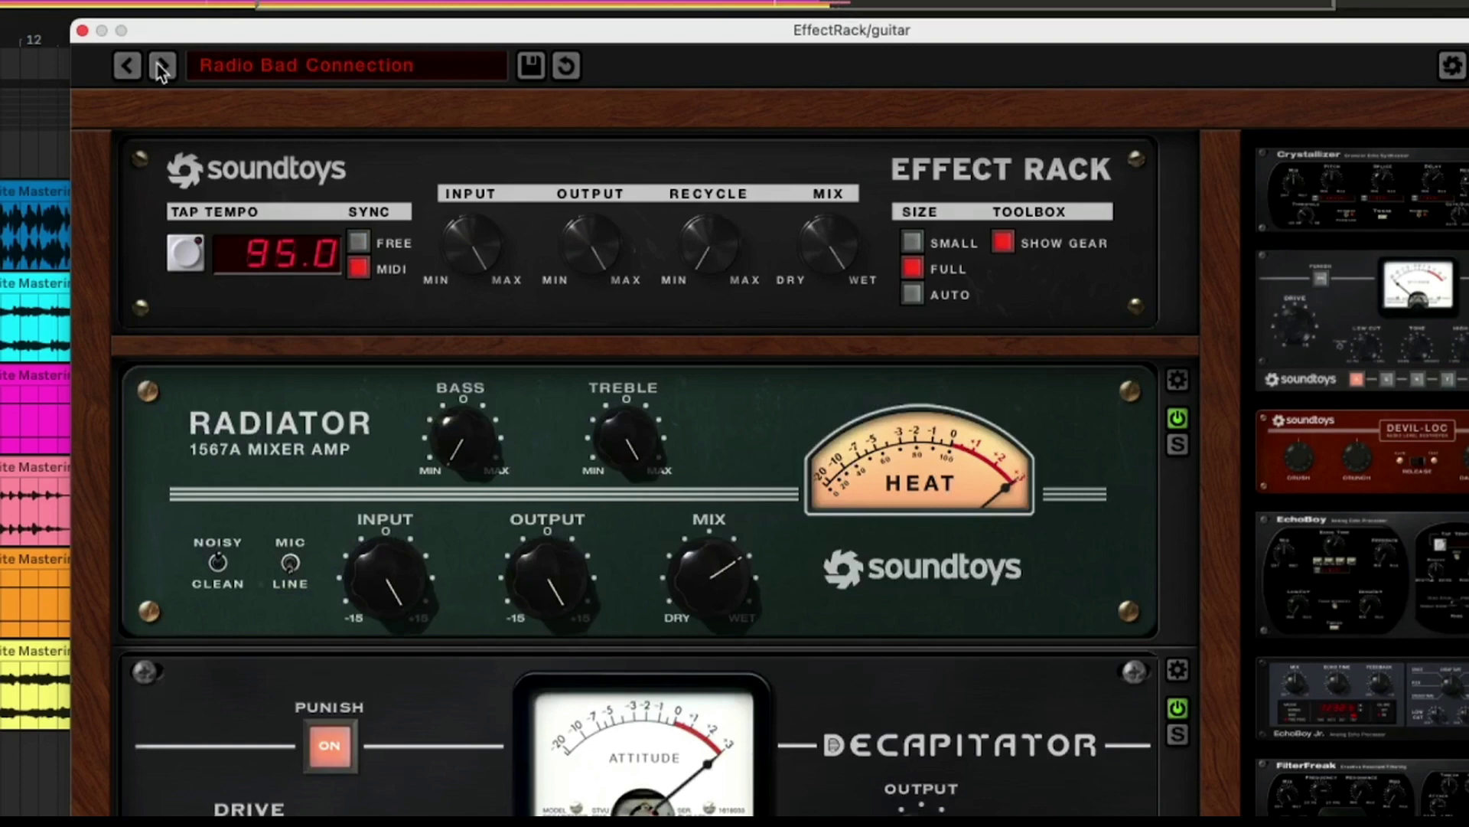
left_click(161, 66)
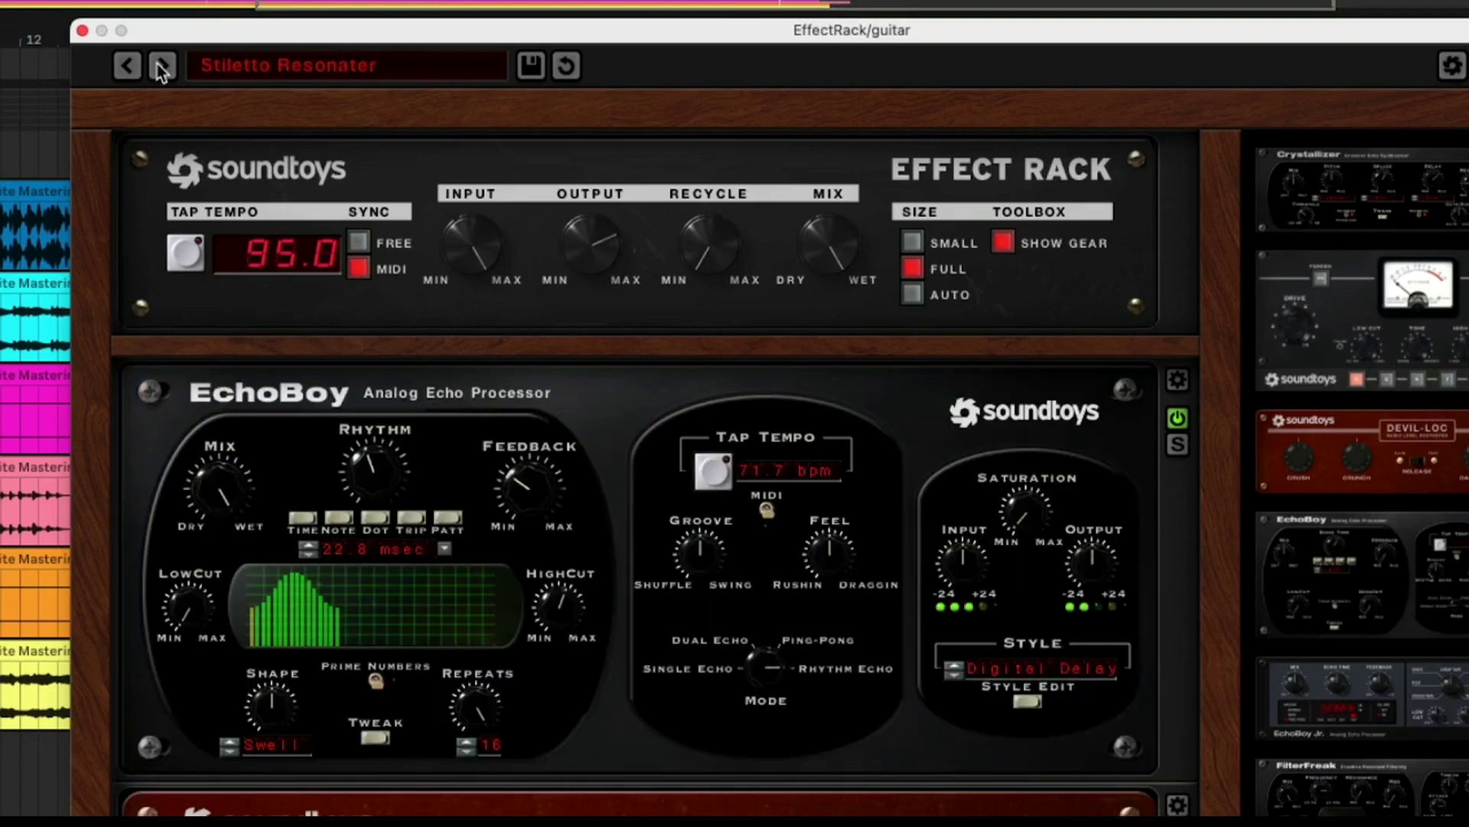
left_click(162, 66)
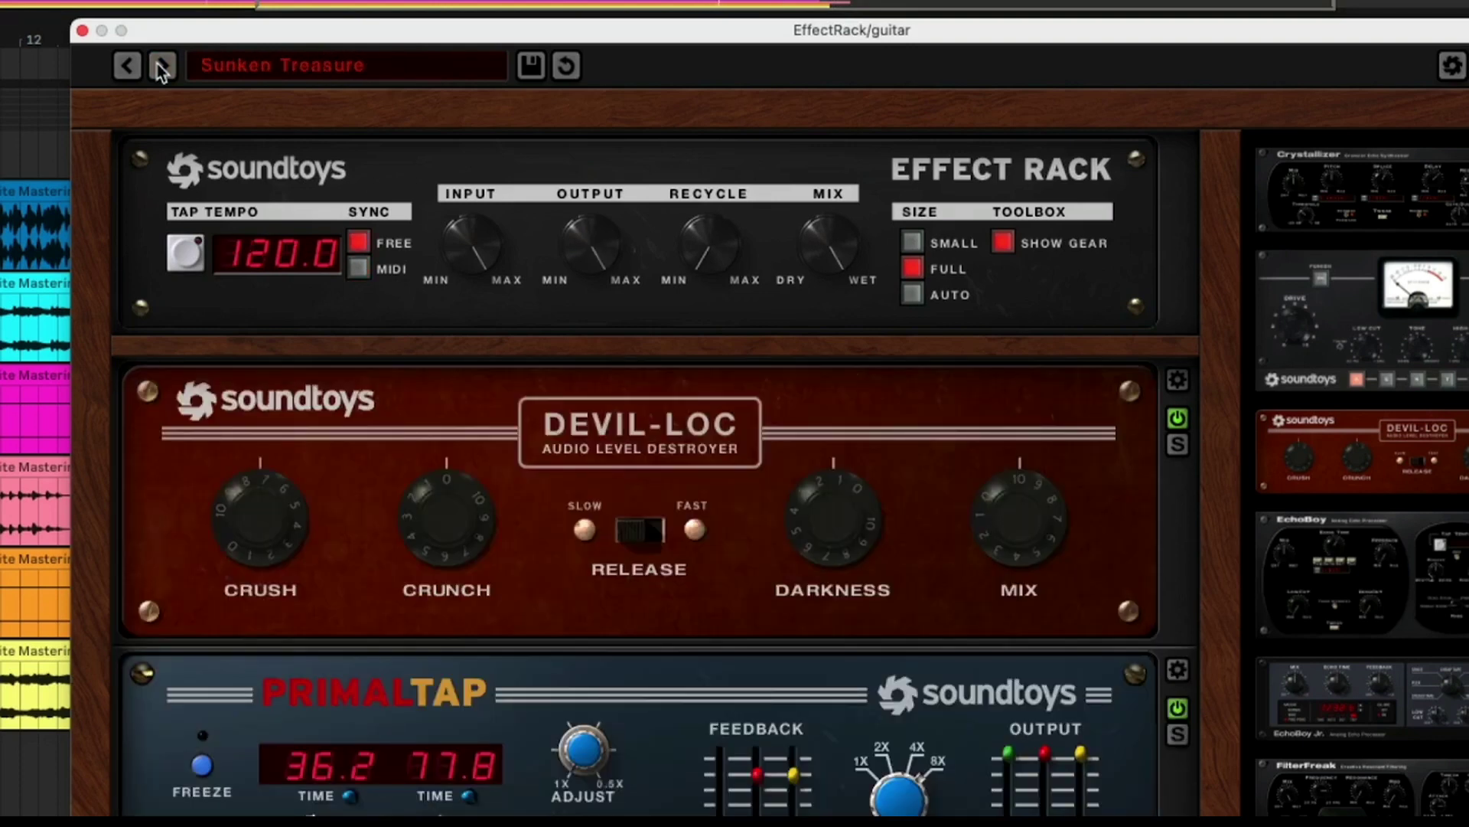
left_click(161, 66)
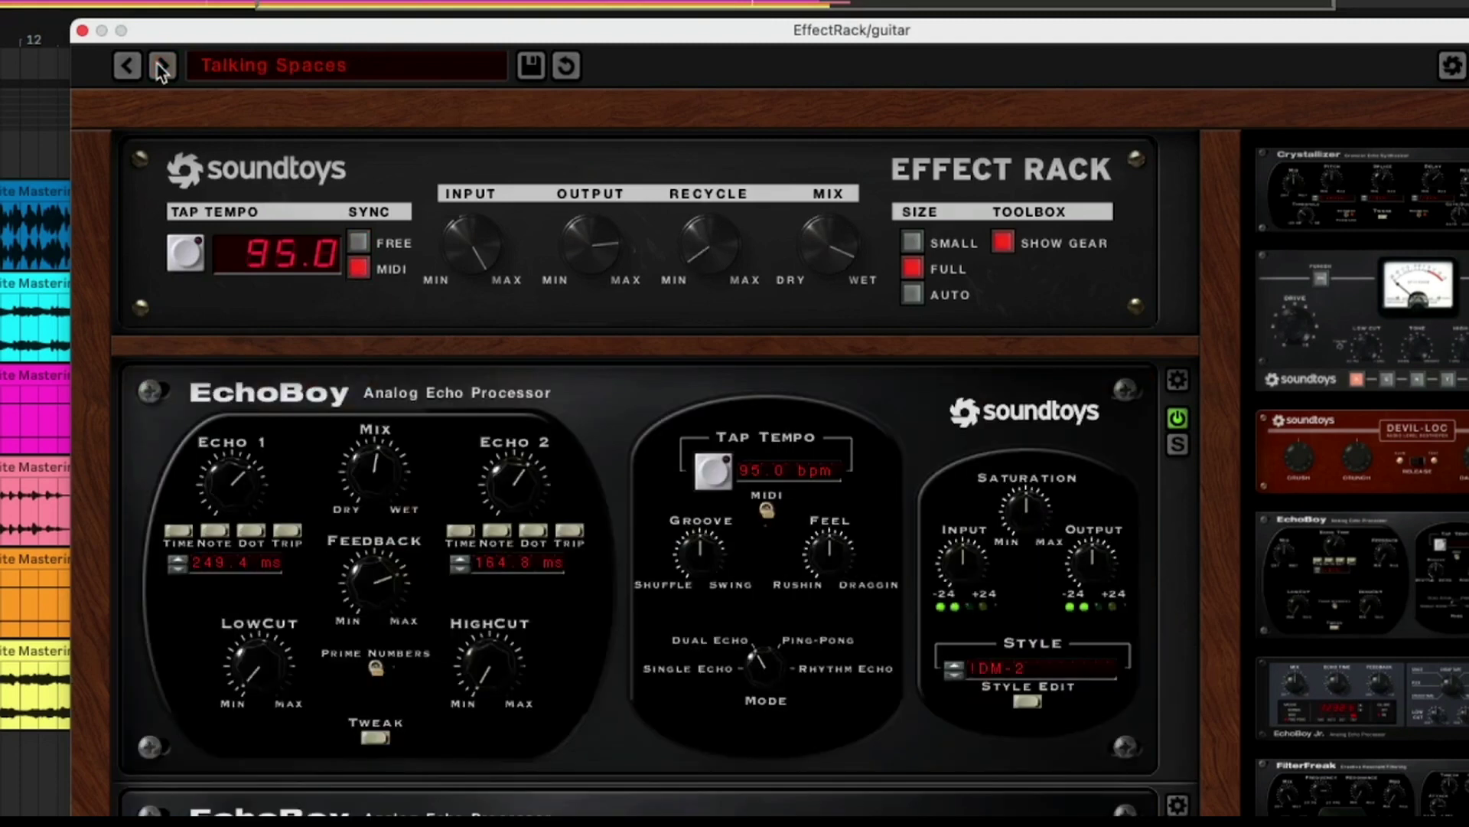
left_click(162, 66)
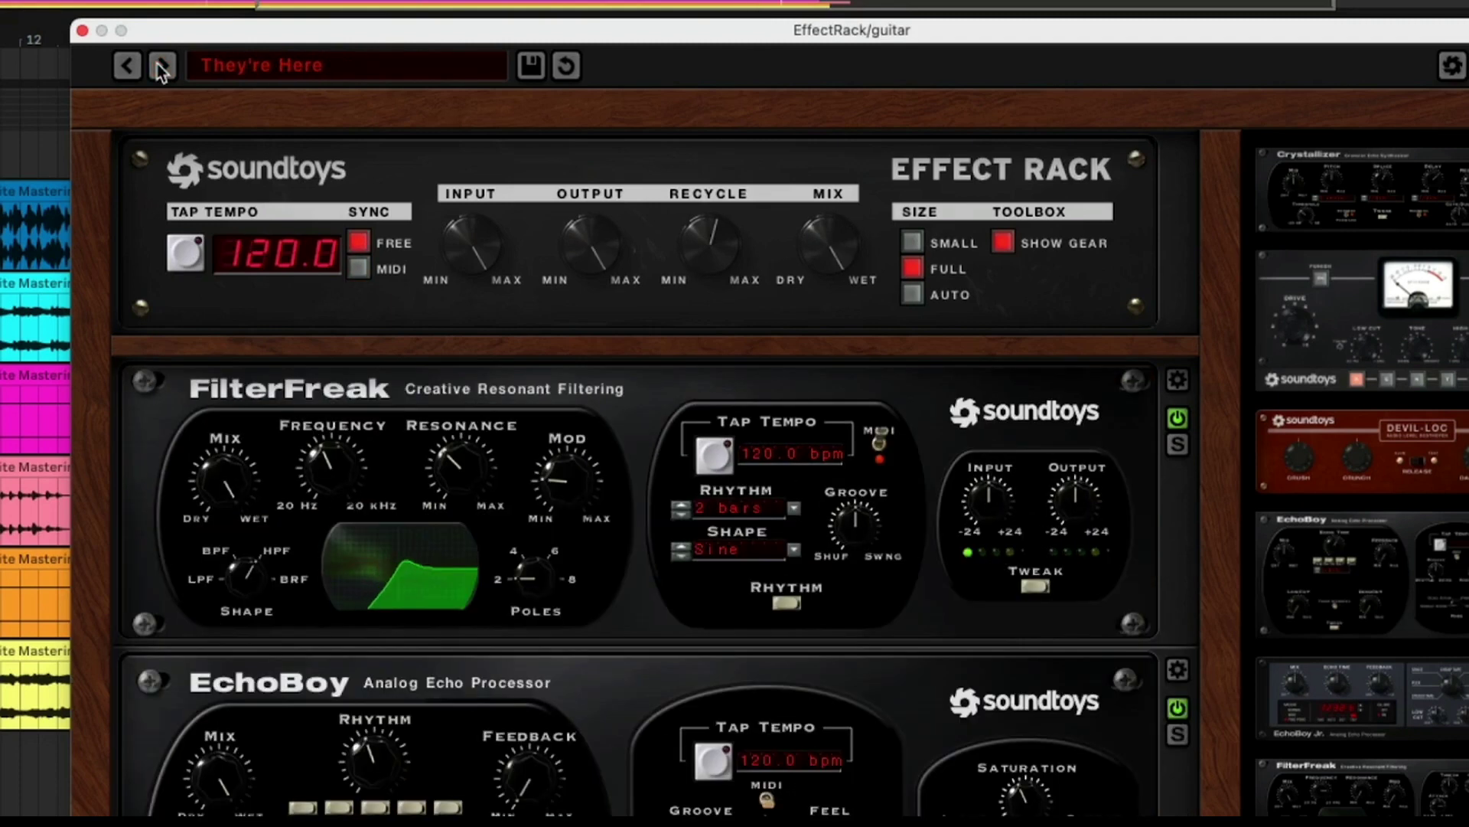
left_click(162, 66)
left_click(162, 65)
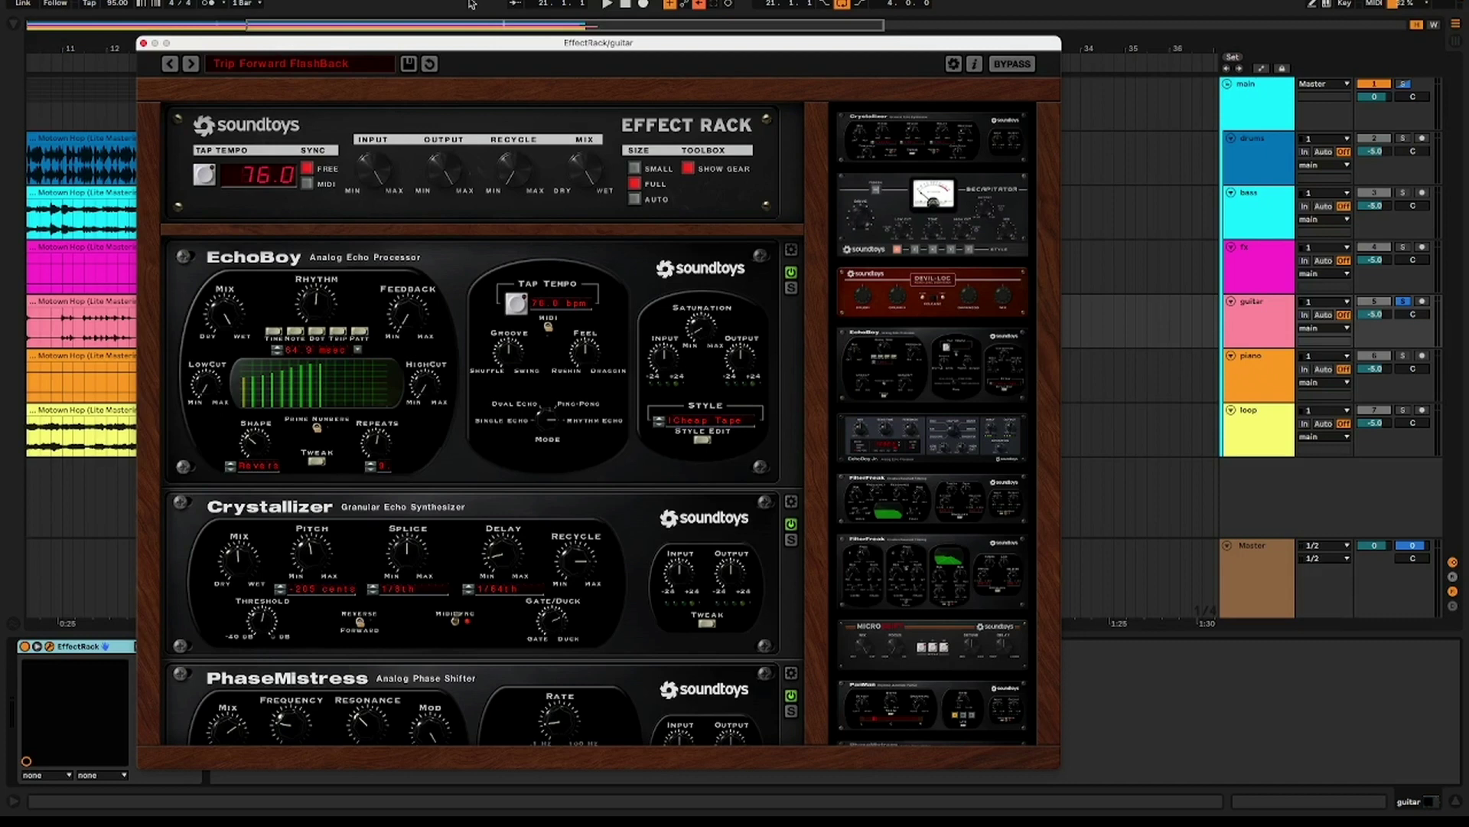
Step: Add a Decapitator to the rack directly below the PhaseMistress
left_click_drag(473, 47, 423, 44)
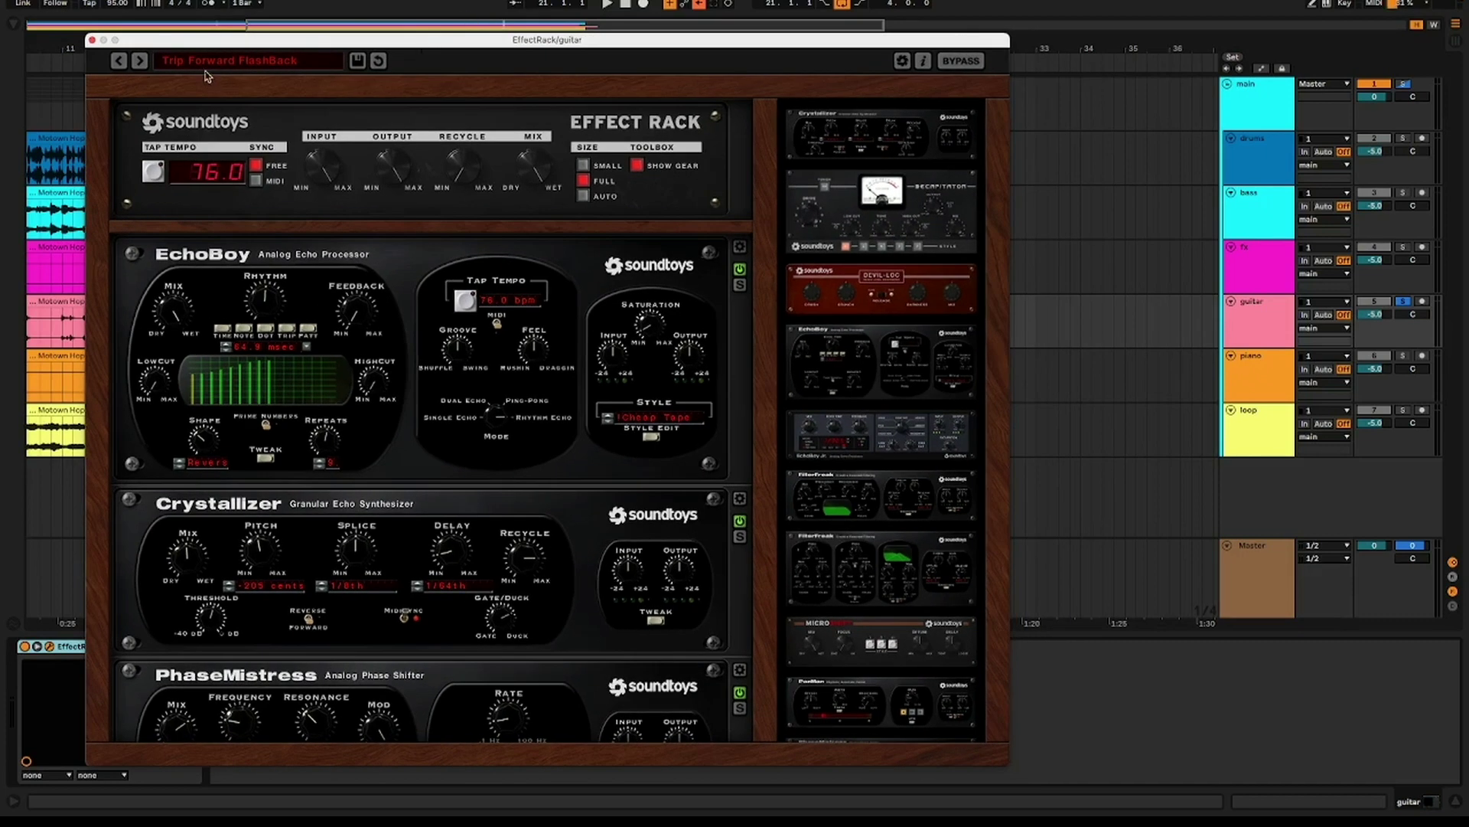
scroll(352, 463, "down", 3)
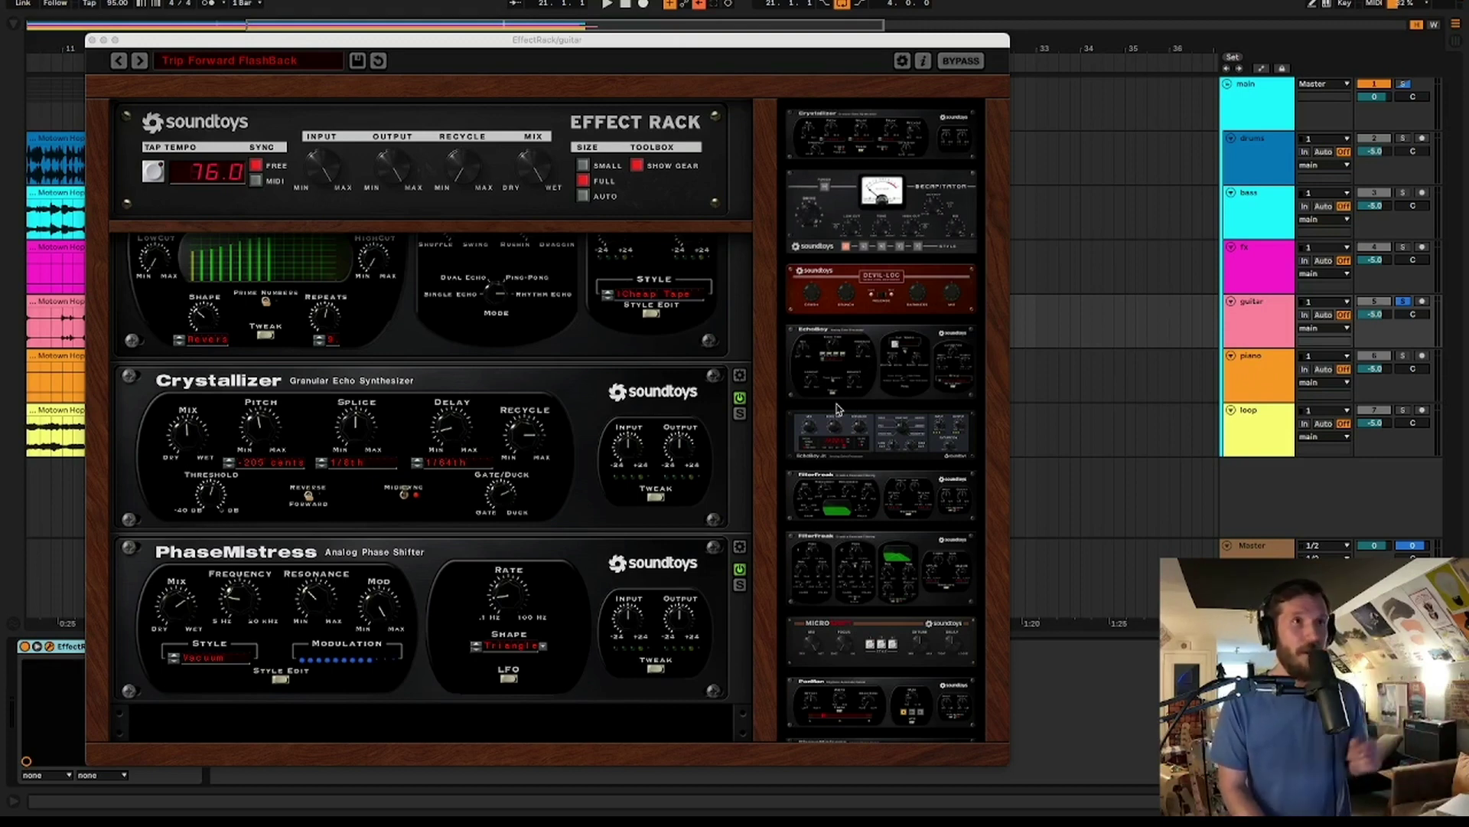
scroll(839, 411, "down", 5)
scroll(839, 411, "up", 5)
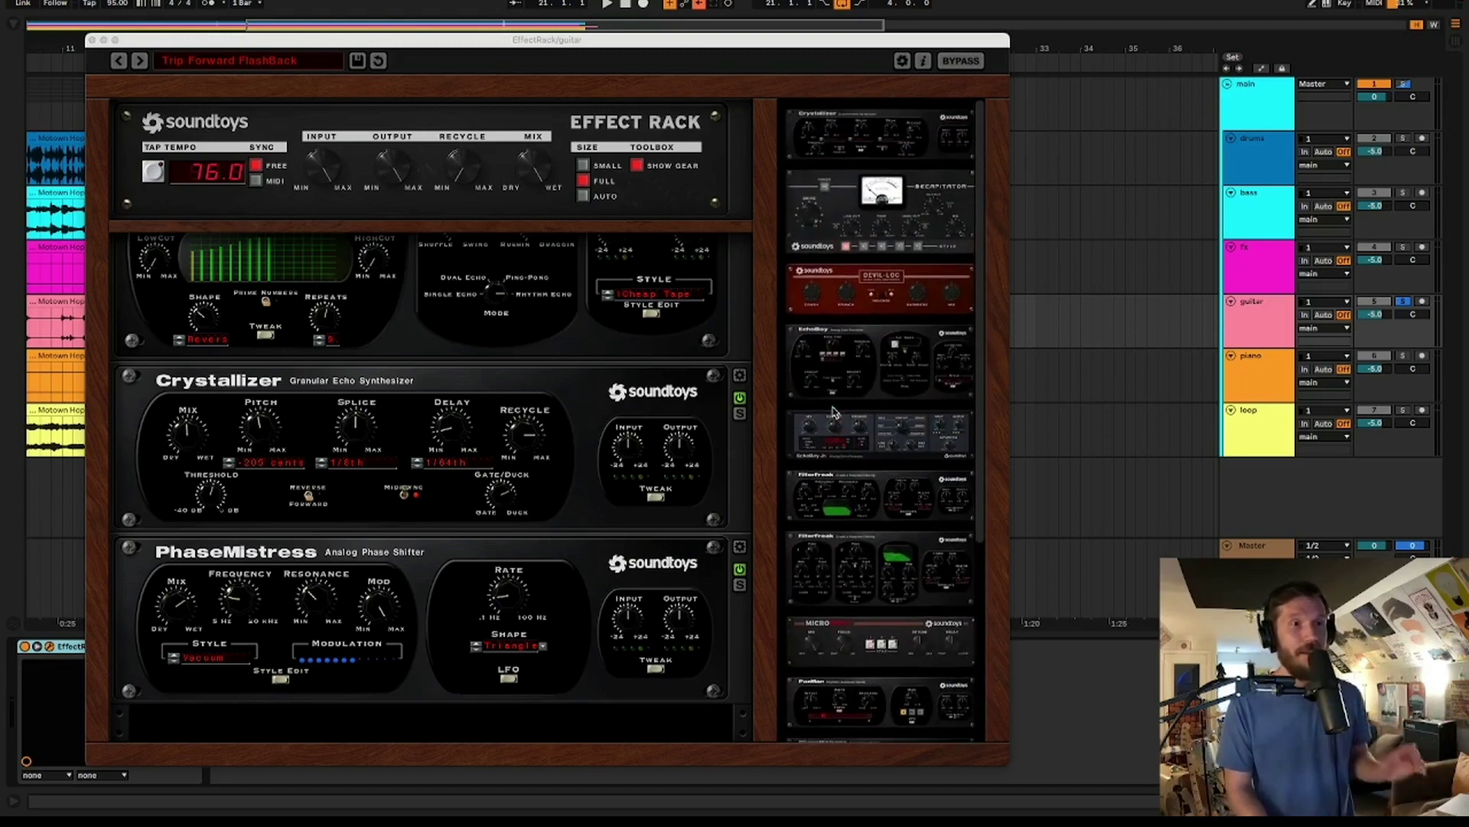
left_click_drag(842, 175, 400, 714)
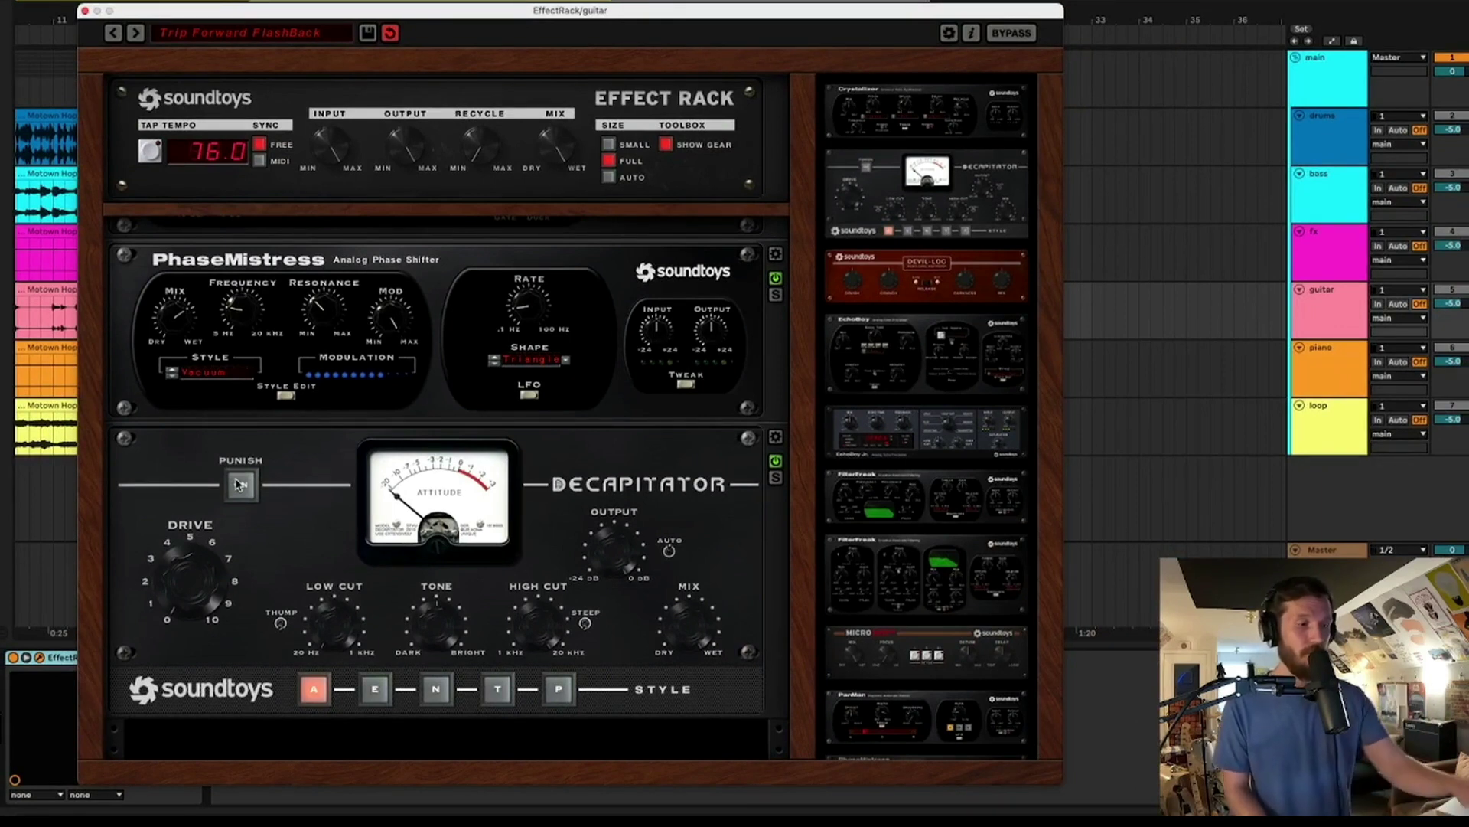
Step: Play the guitar loop and compare the Decapitator with Punish on and off, leaving Punish on
key("space")
left_click(241, 486)
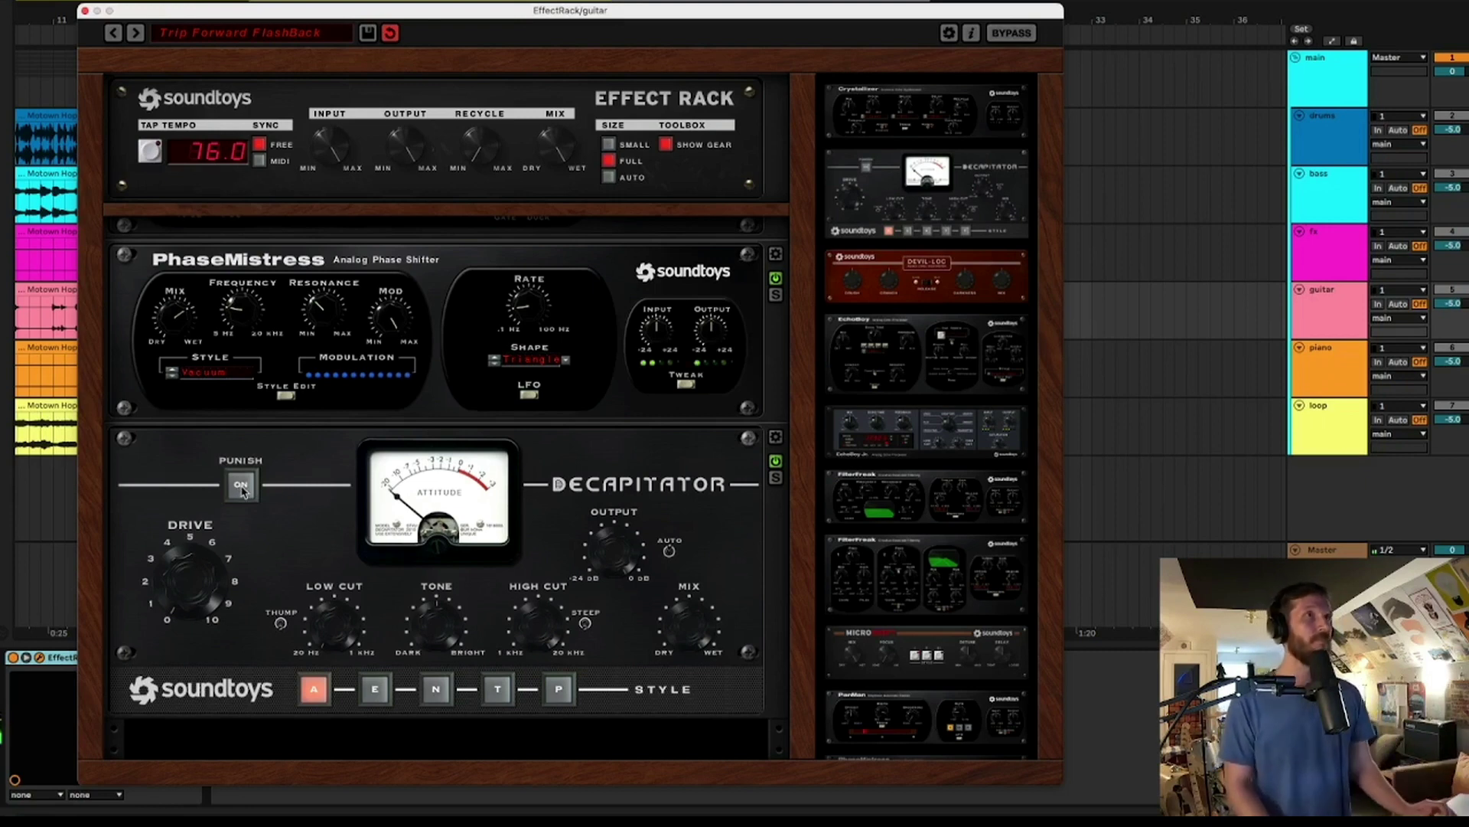
left_click(241, 486)
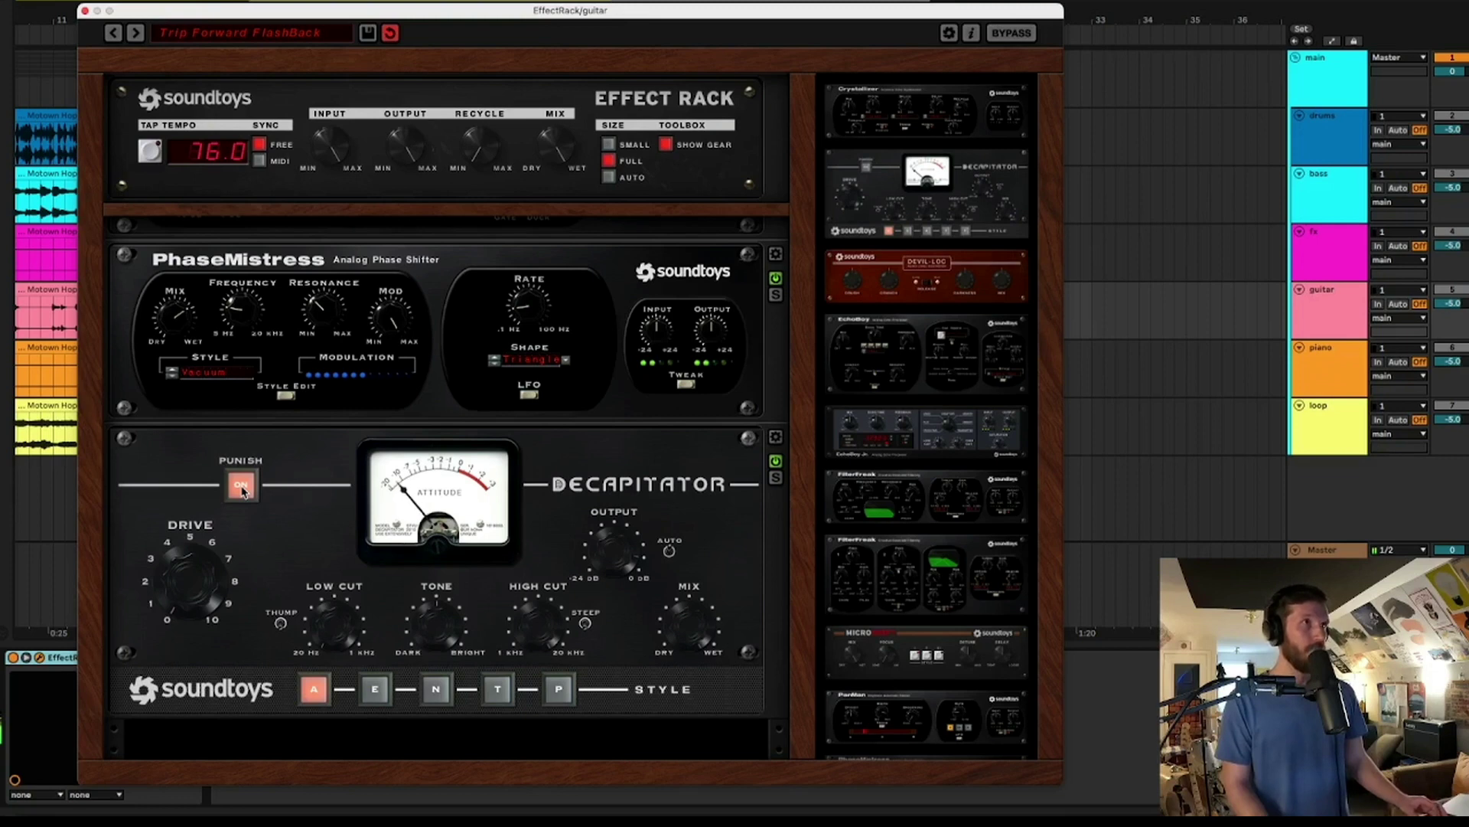
left_click(241, 485)
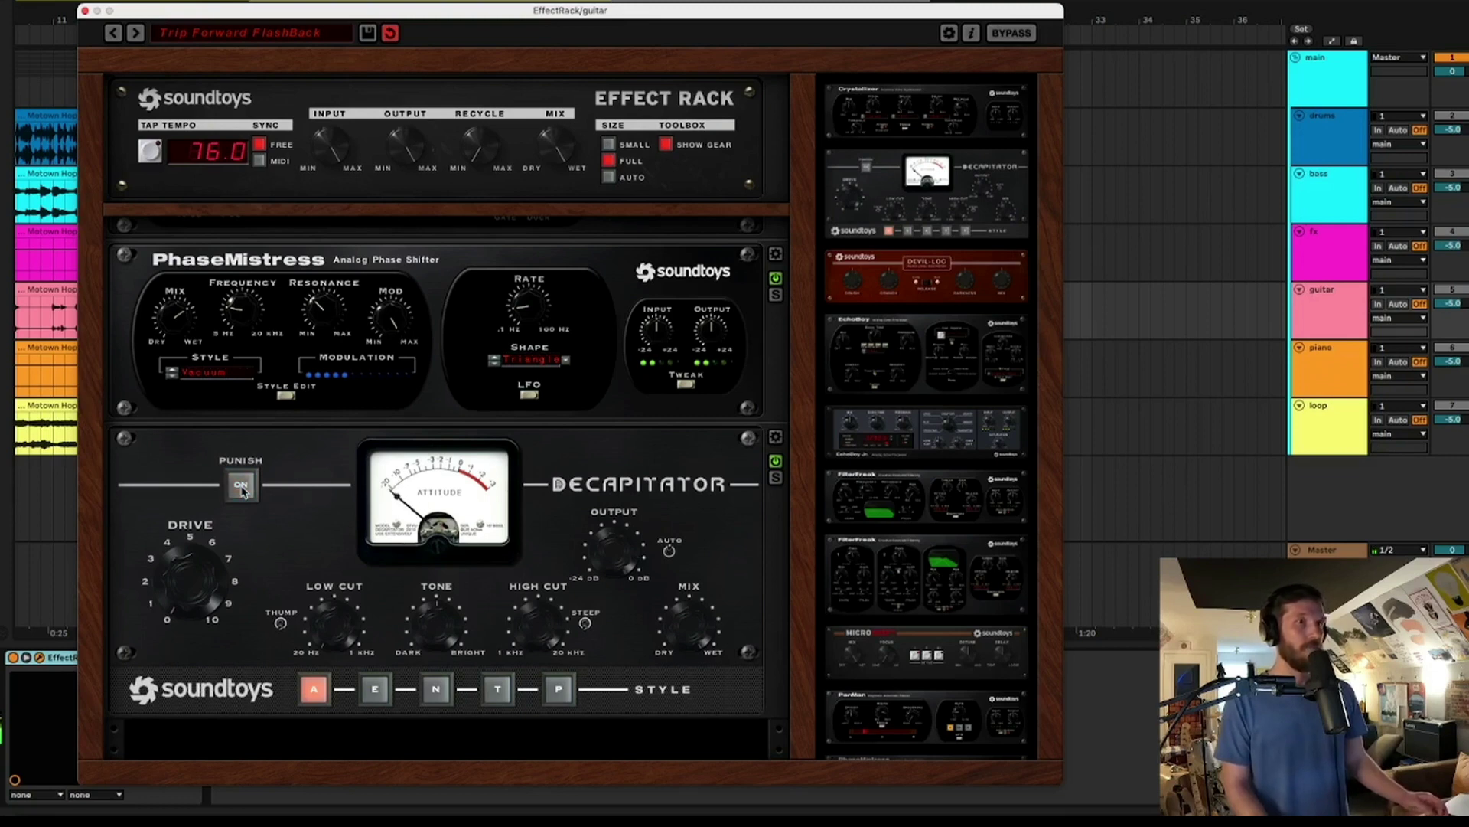
left_click(241, 485)
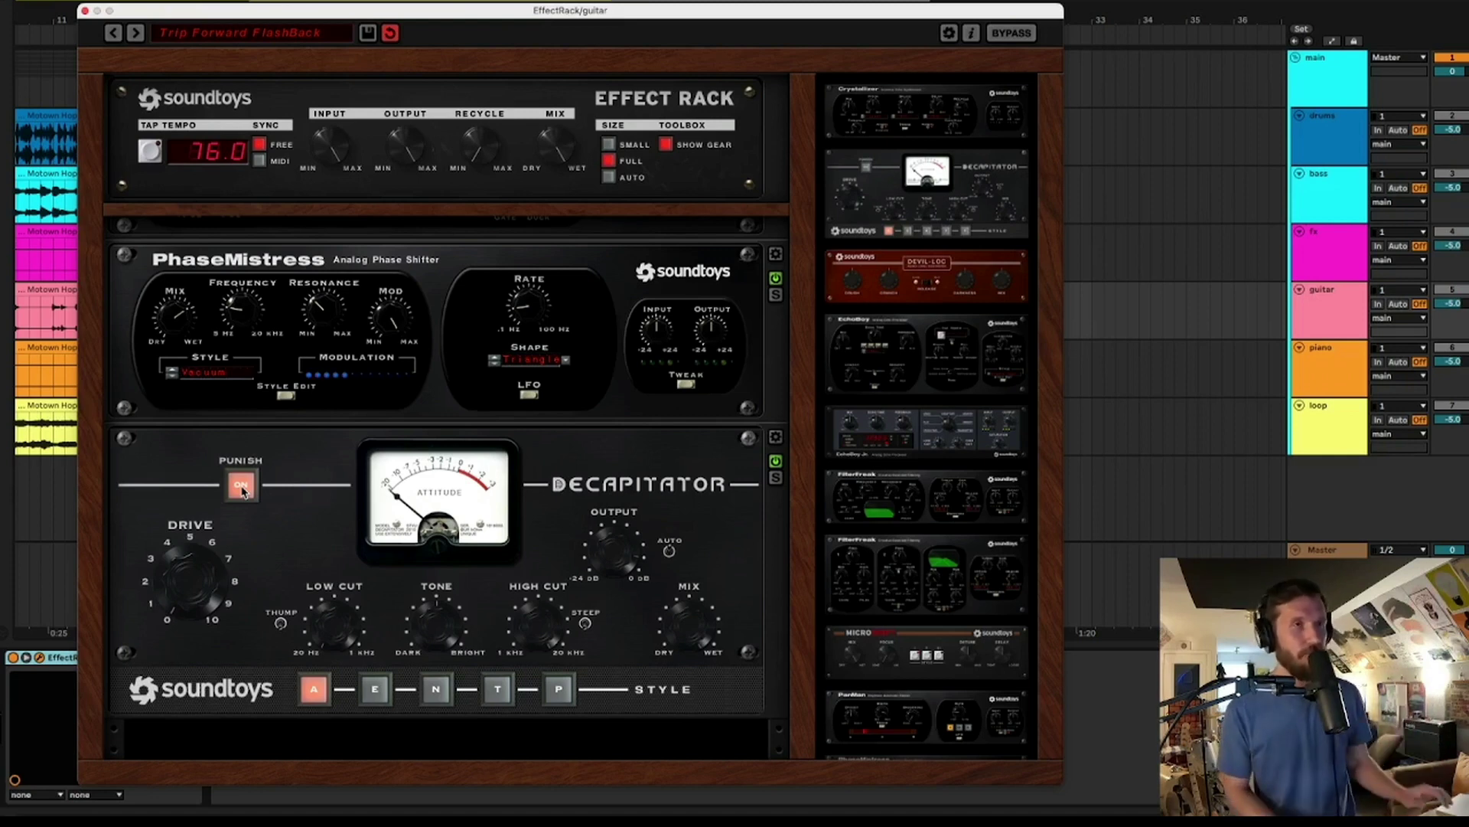
Step: Look through the EchoBoy's available echo styles and switch its style to EchoPlex
scroll(260, 482, "up", 5)
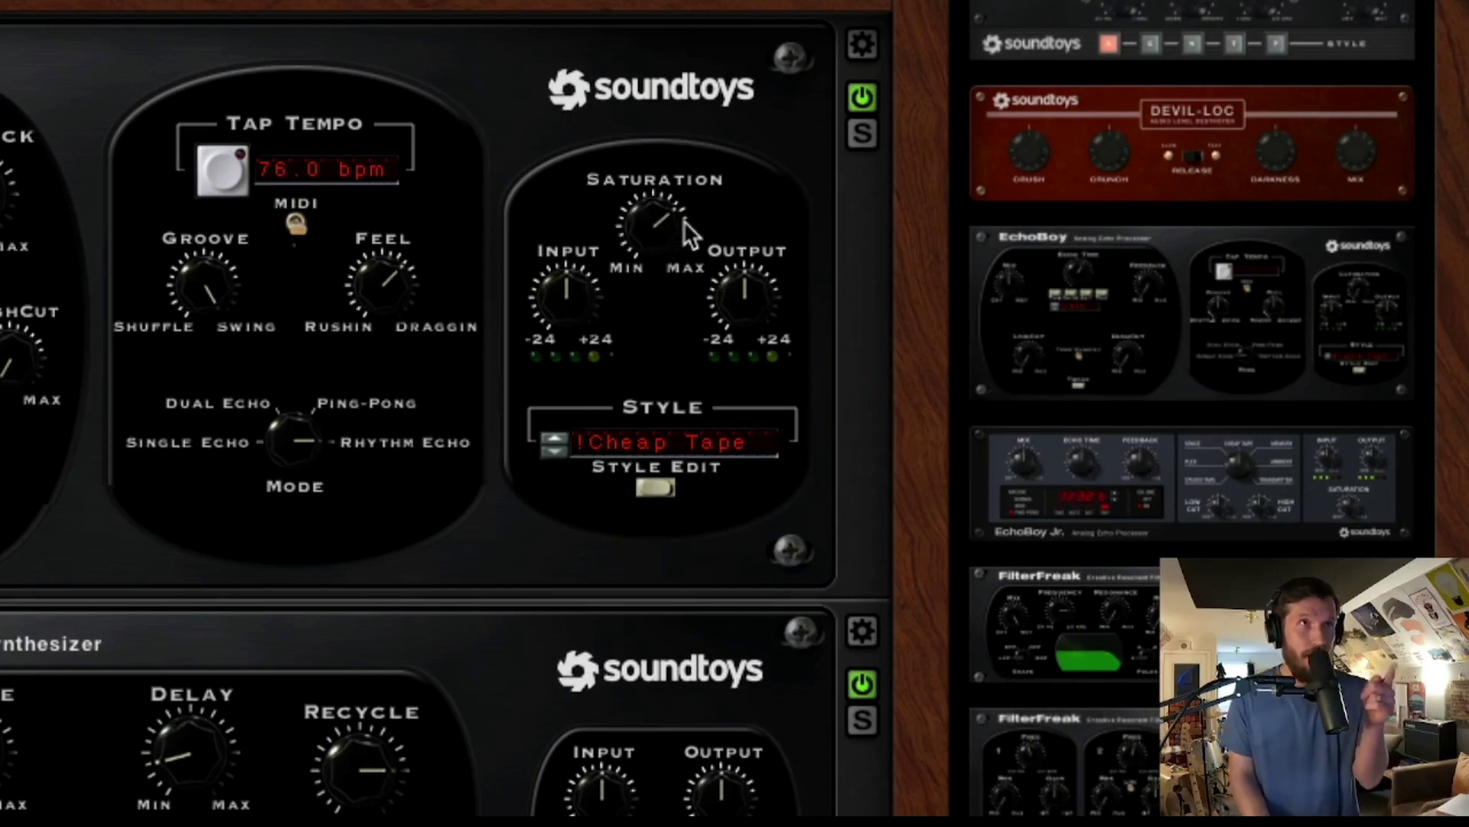
left_click(669, 442)
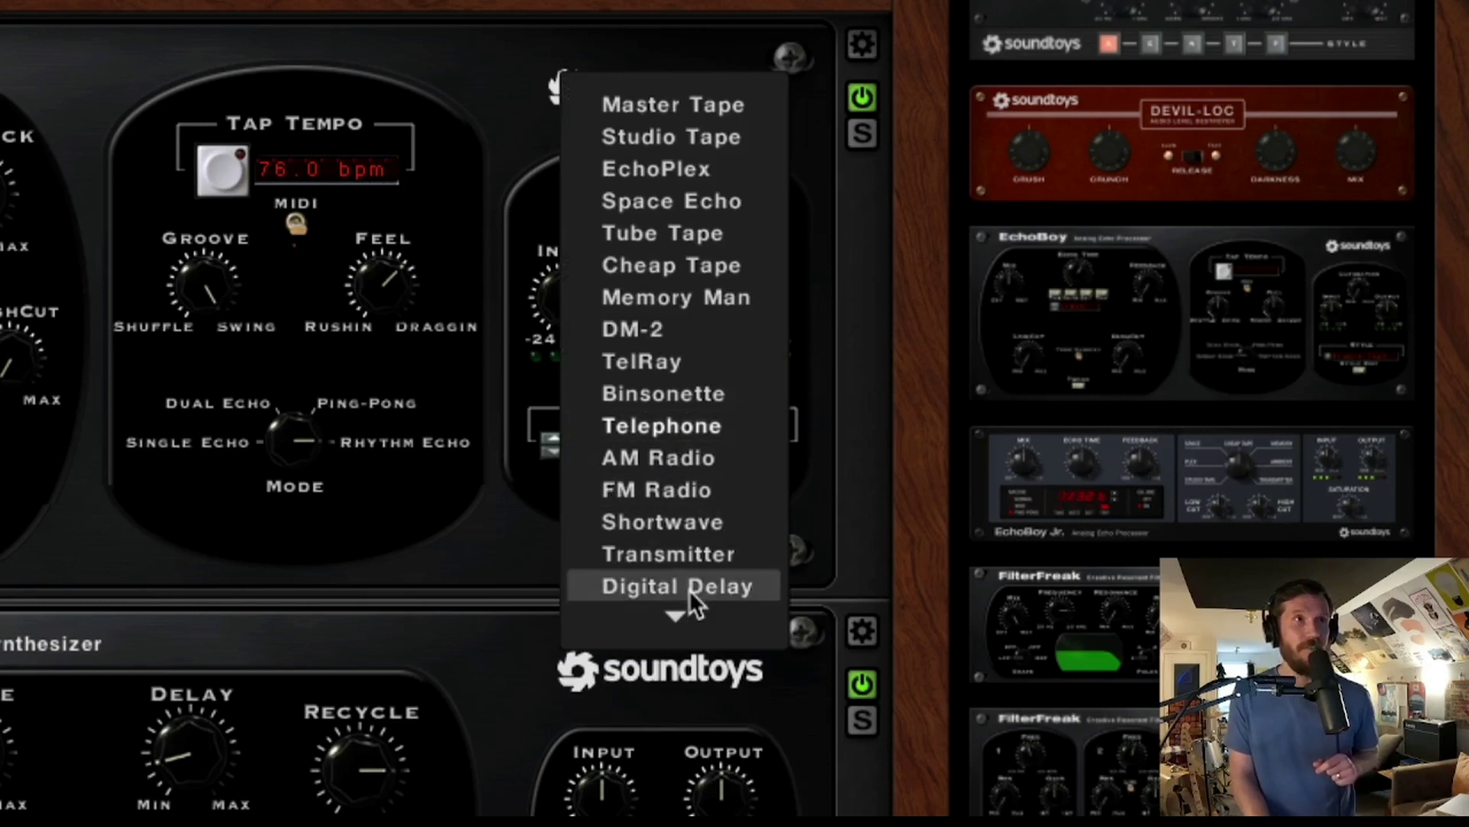
mouse_move(678, 616)
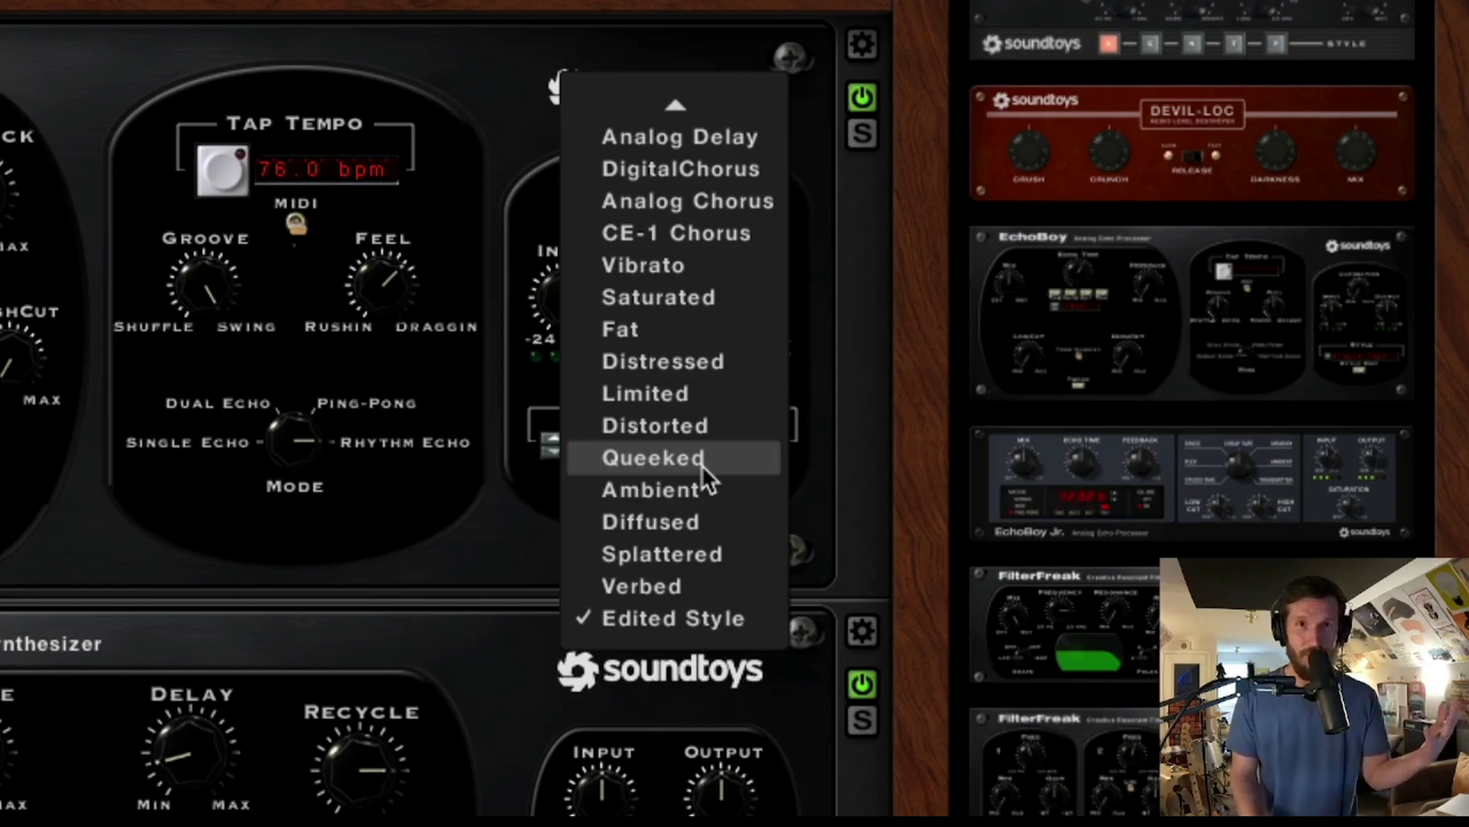
left_click(517, 407)
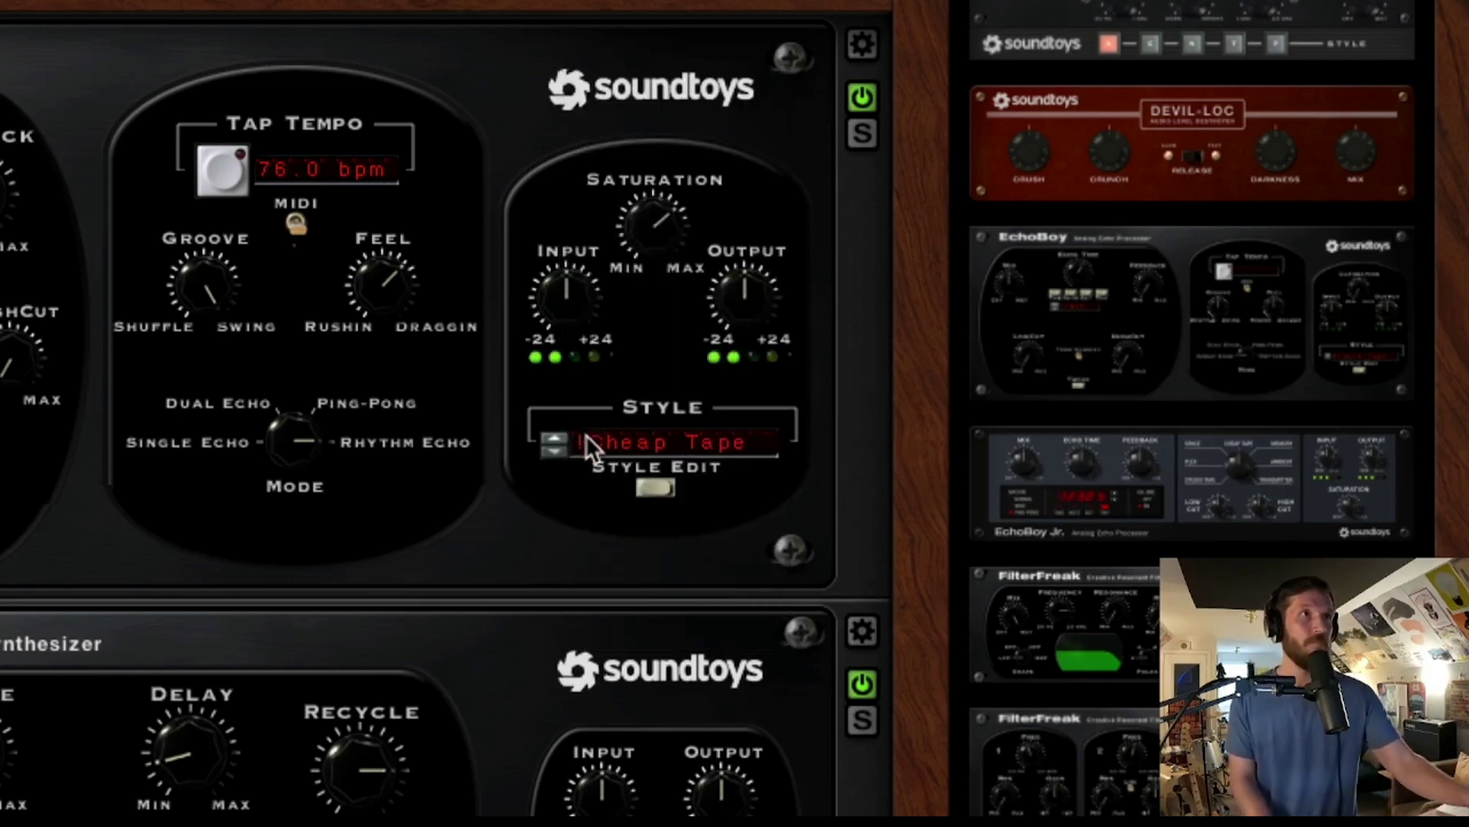
left_click(562, 447)
left_click(559, 449)
left_click(559, 450)
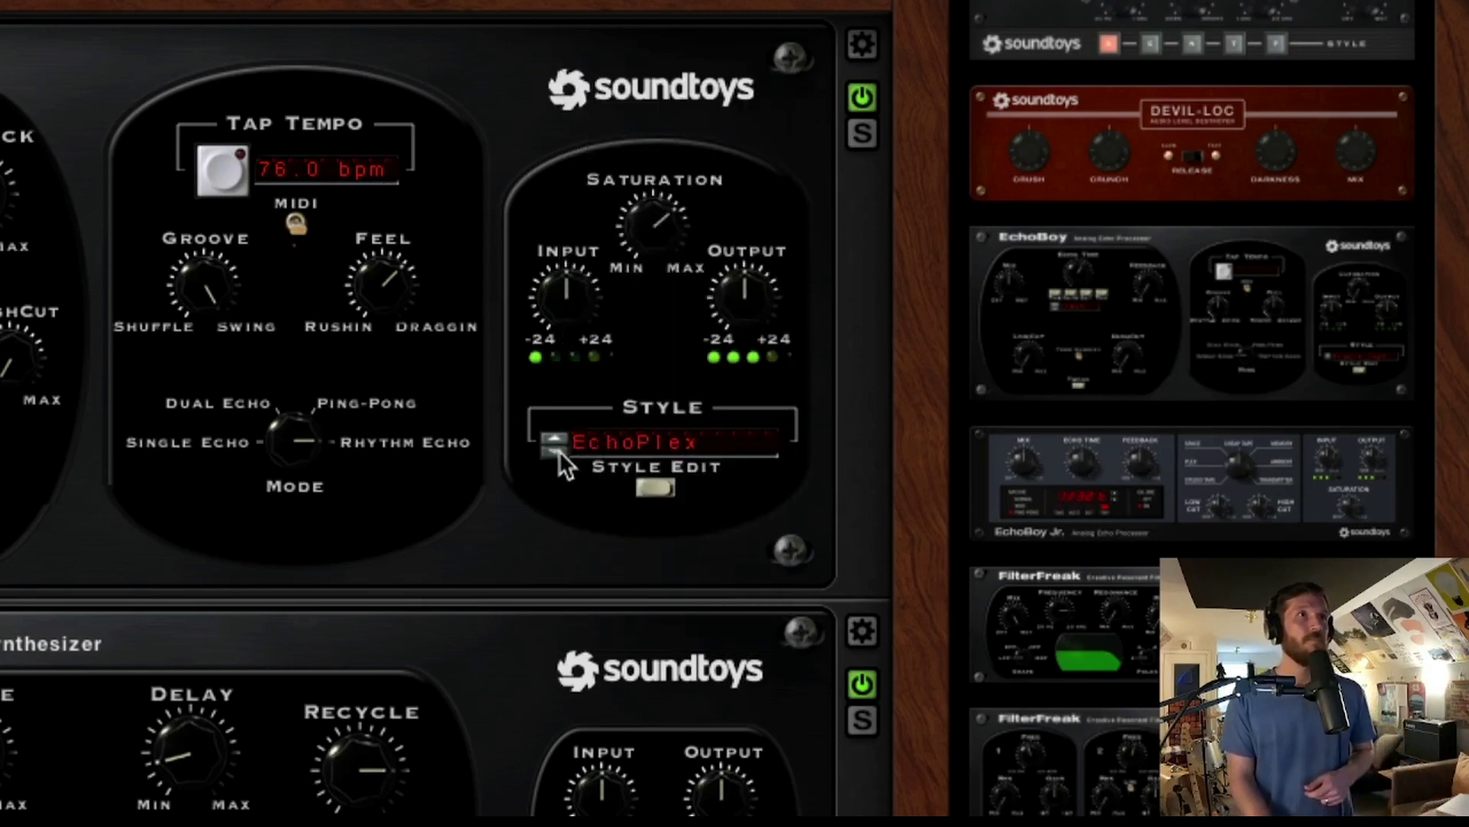
Step: Audition the EchoBoy styles in order on the playing guitar, from Tube Tape through Cheap Tape, Binsonette, Telephone and AM Radio to beyond Shortwave
left_click(558, 450)
left_click(559, 450)
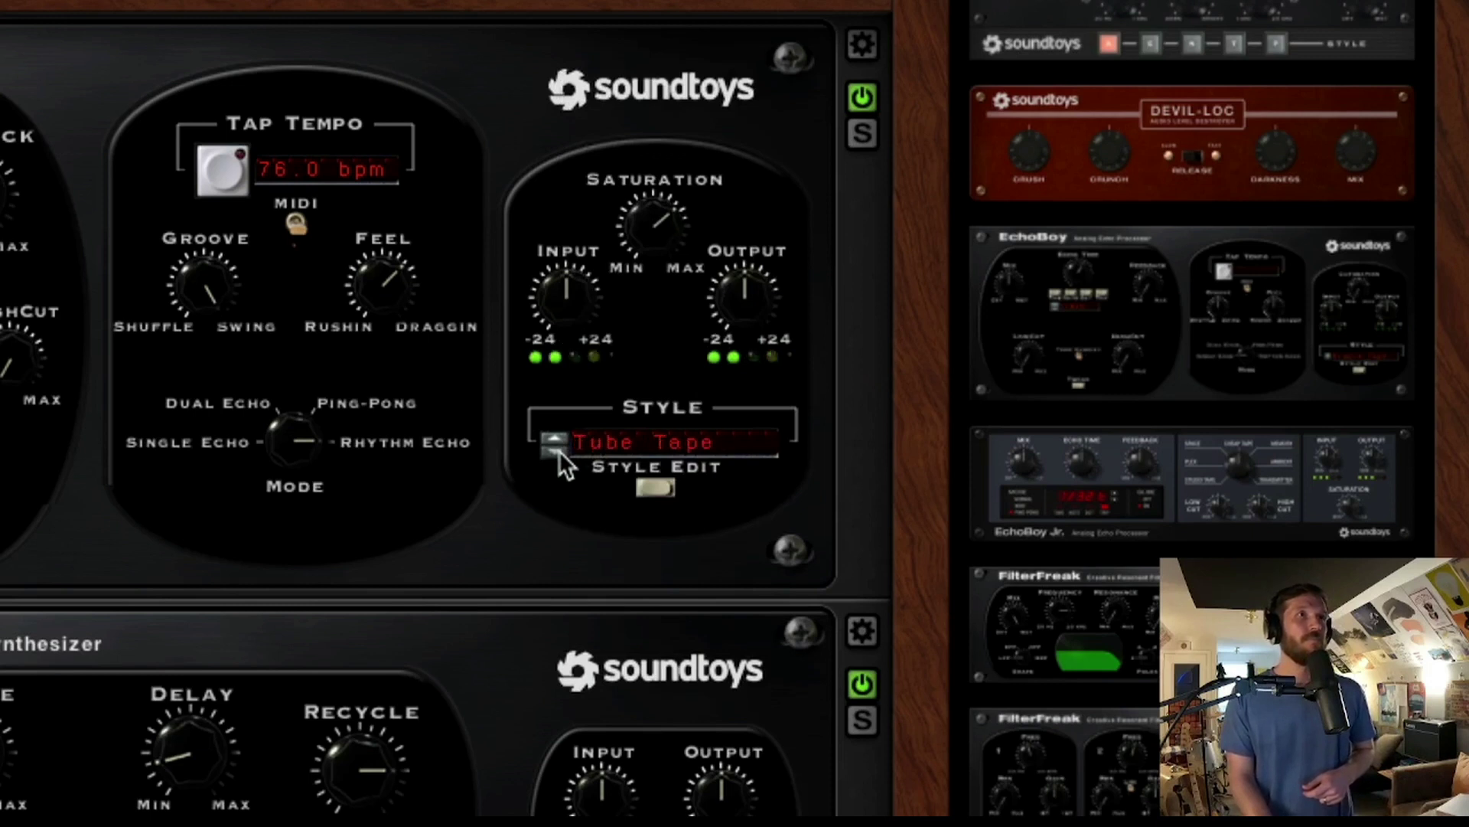
left_click(558, 450)
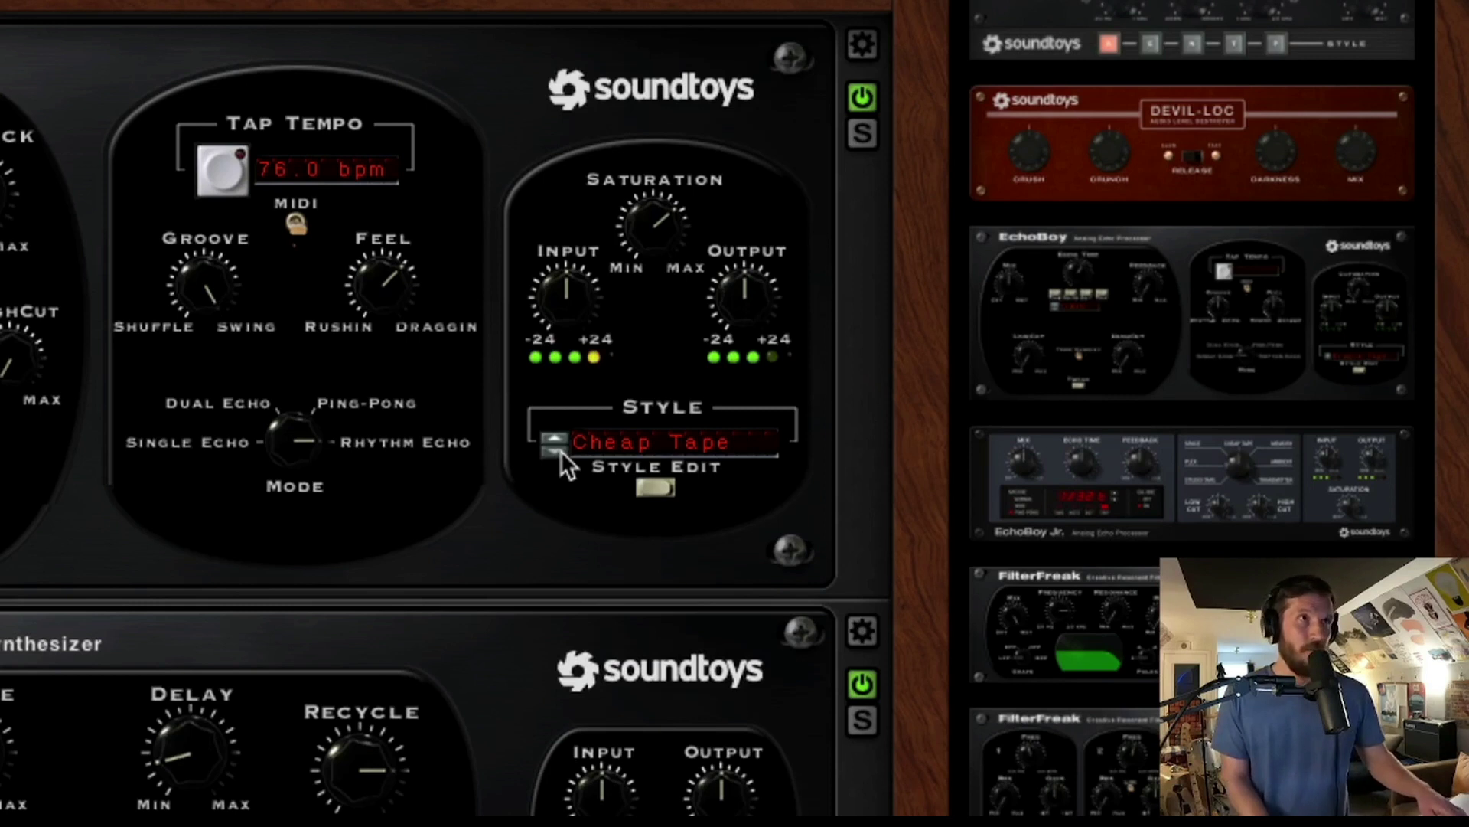
left_click(559, 450)
left_click(559, 450)
left_click(559, 450)
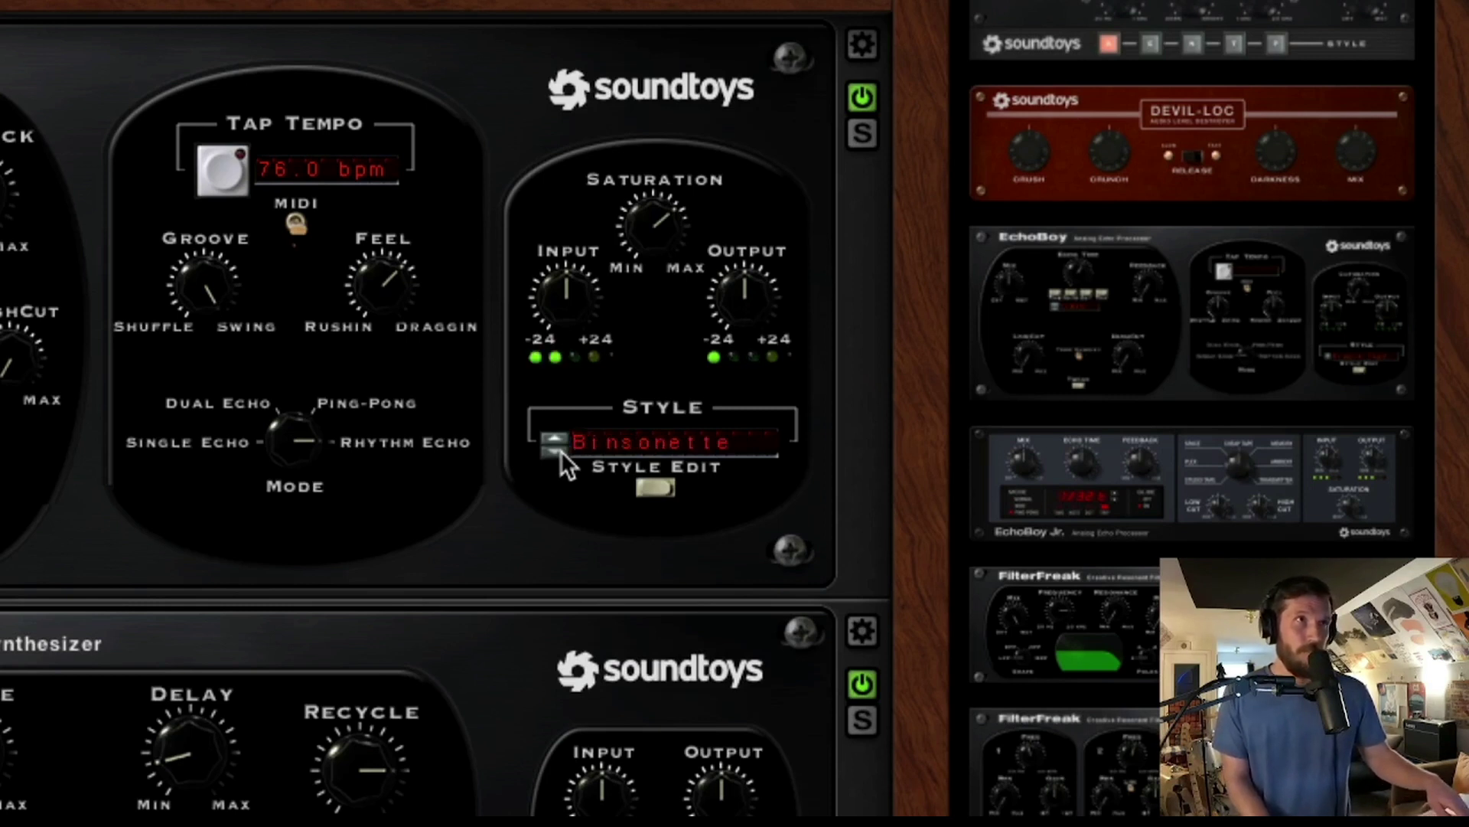
left_click(558, 450)
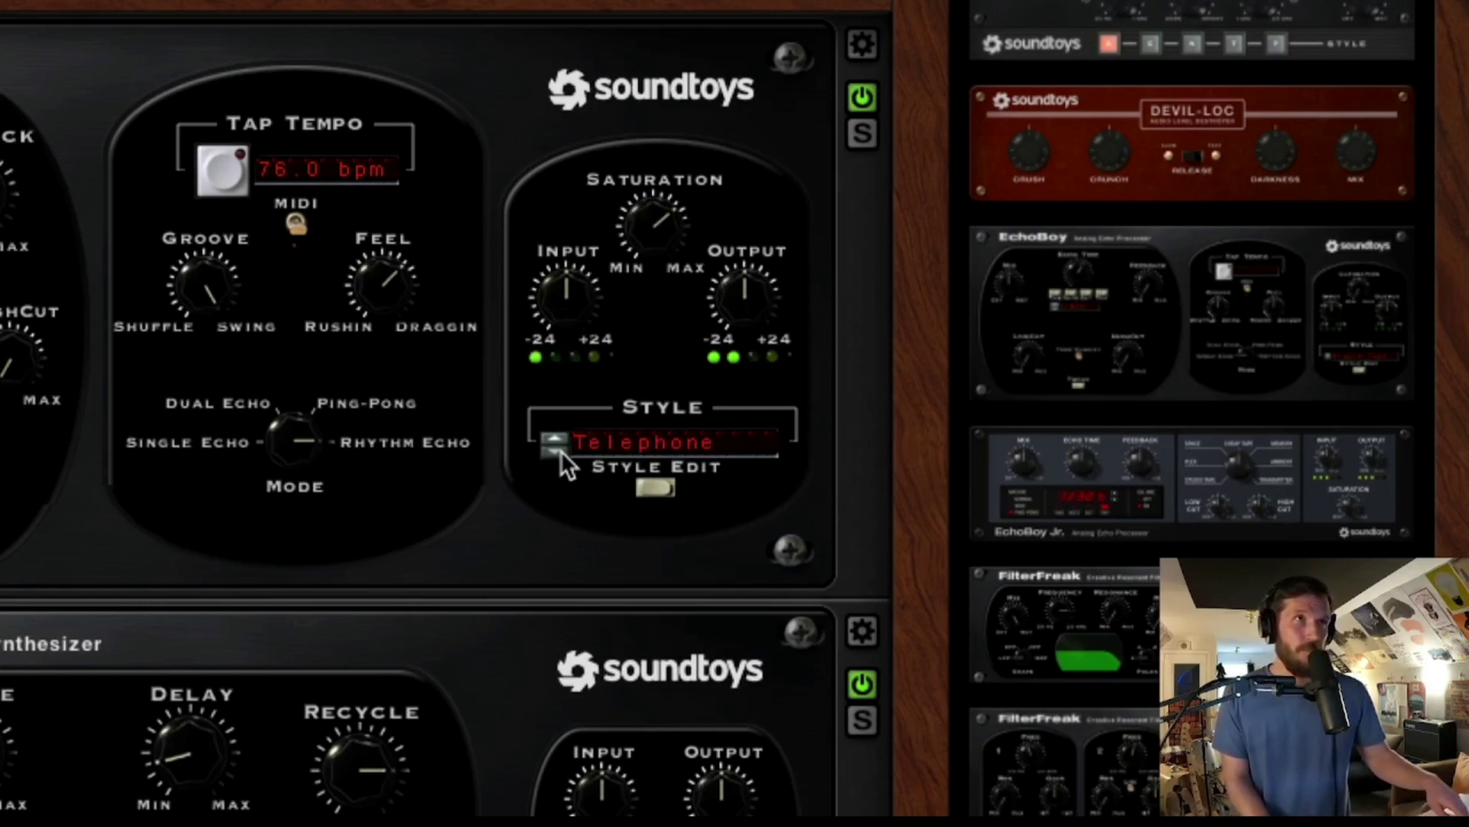
left_click(559, 450)
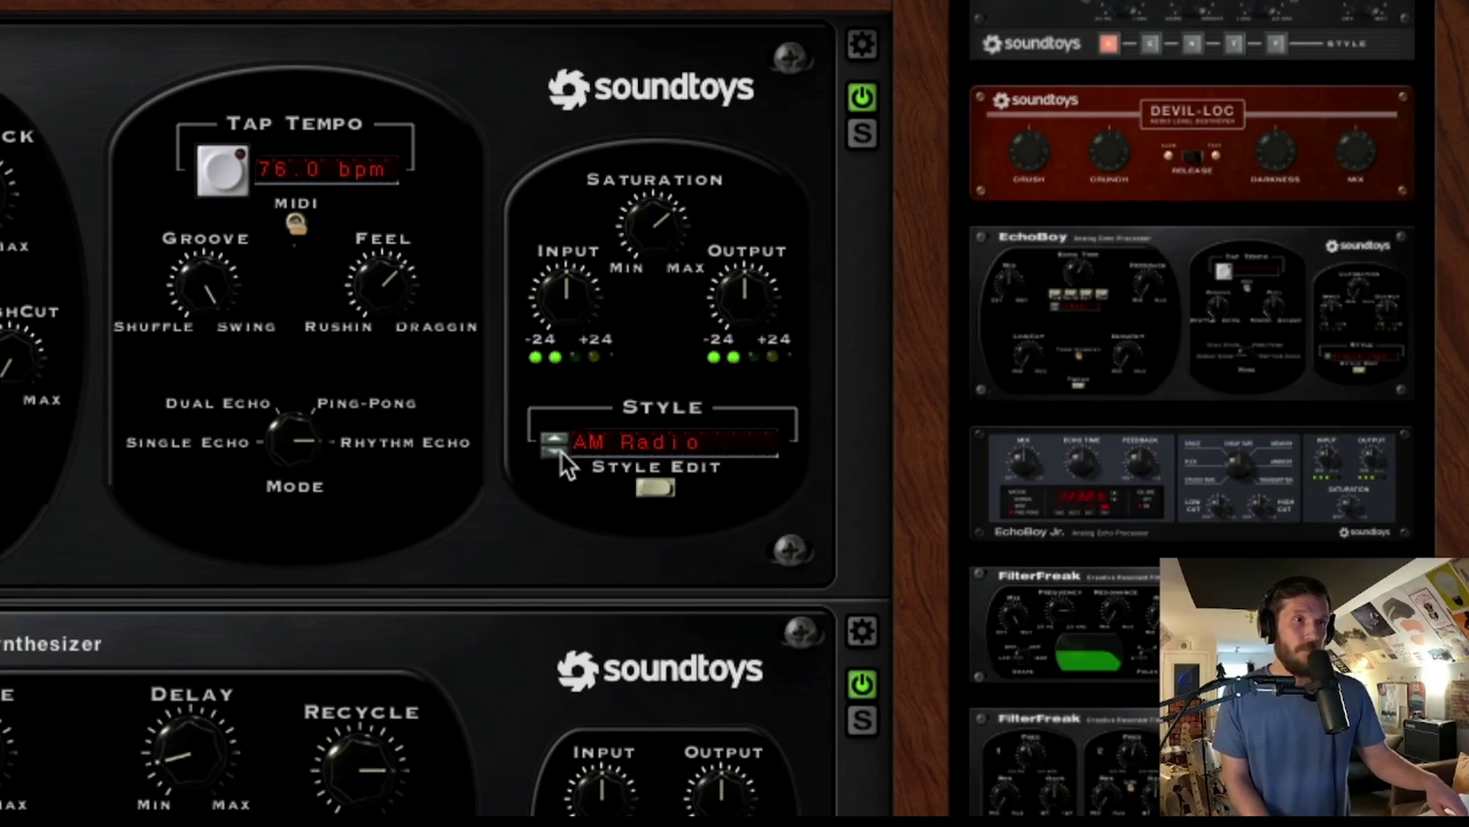
left_click(559, 450)
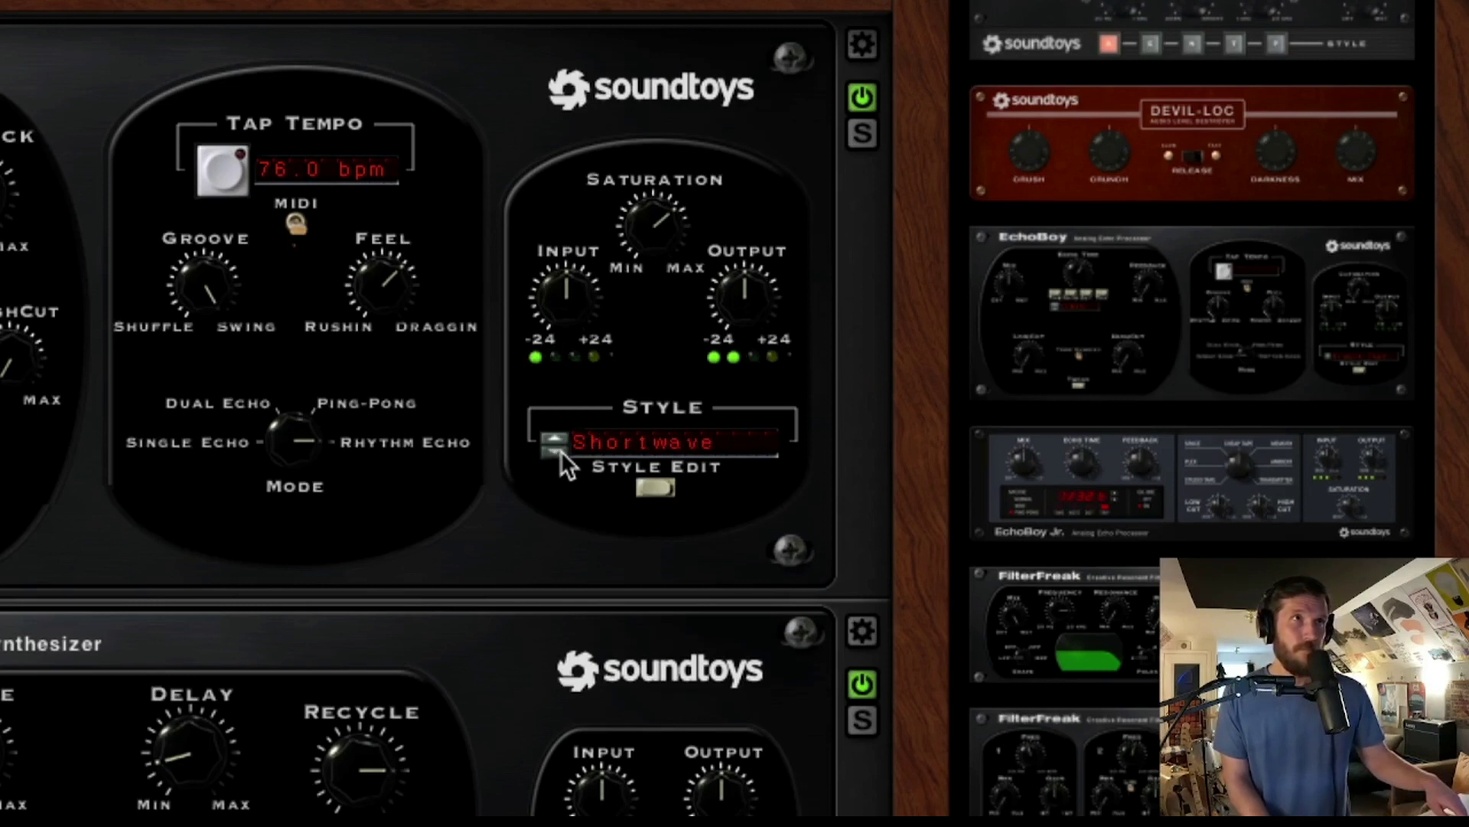
left_click(559, 450)
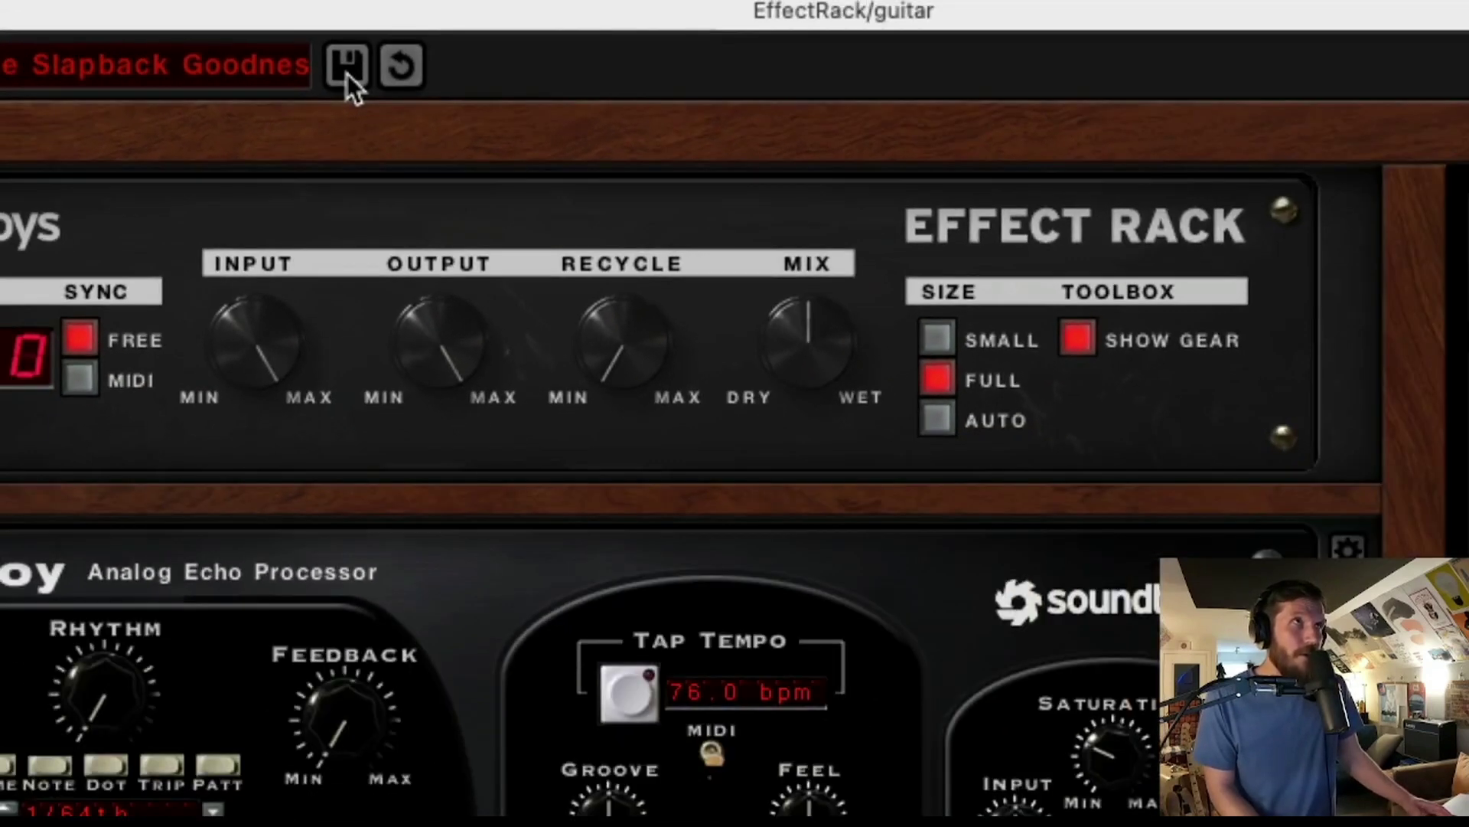
Step: Save the current rack settings as a preset and set the Effect Rack's tempo sync to MIDI
left_click(347, 64)
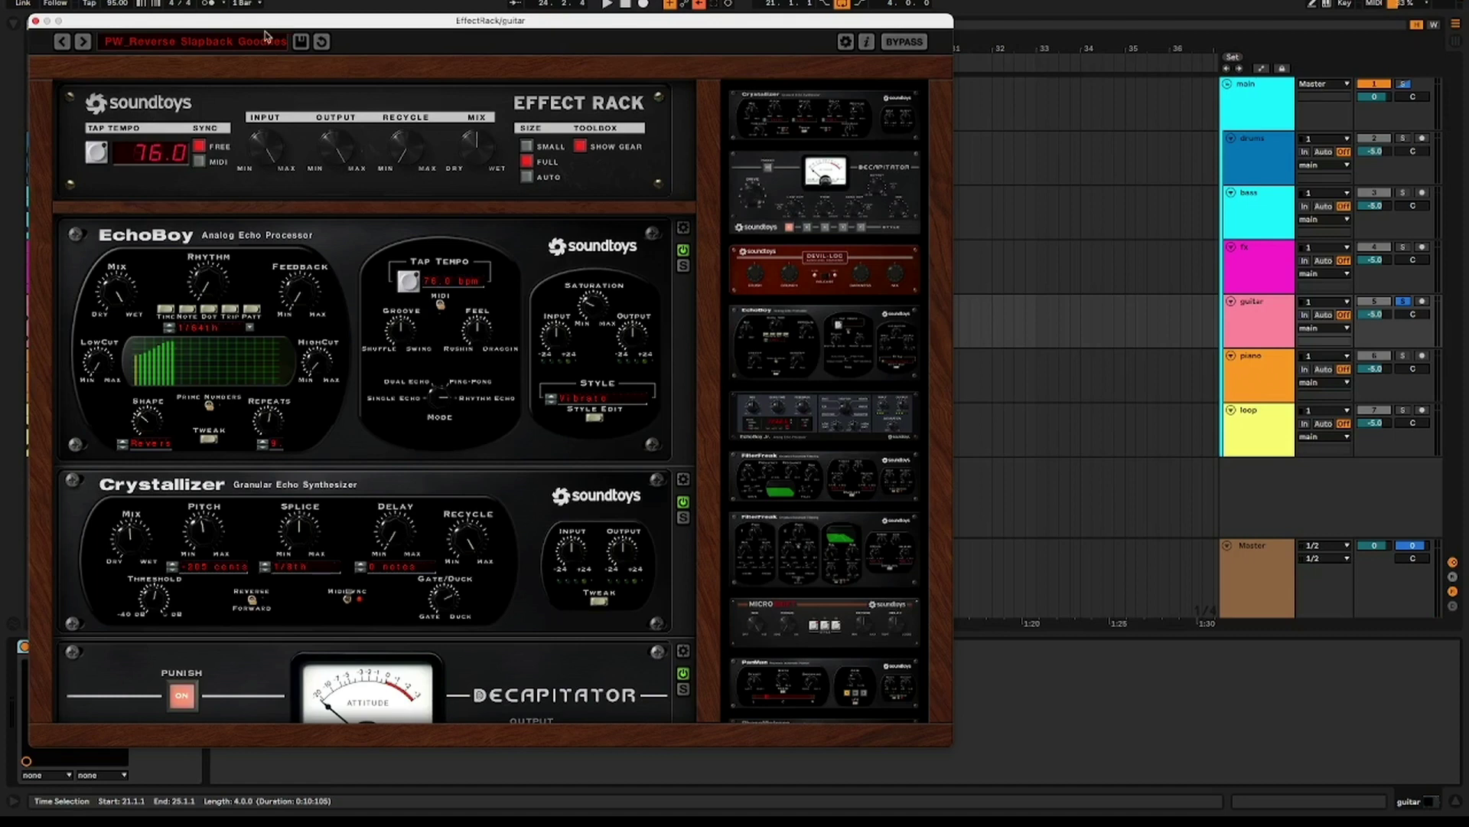
left_click(200, 162)
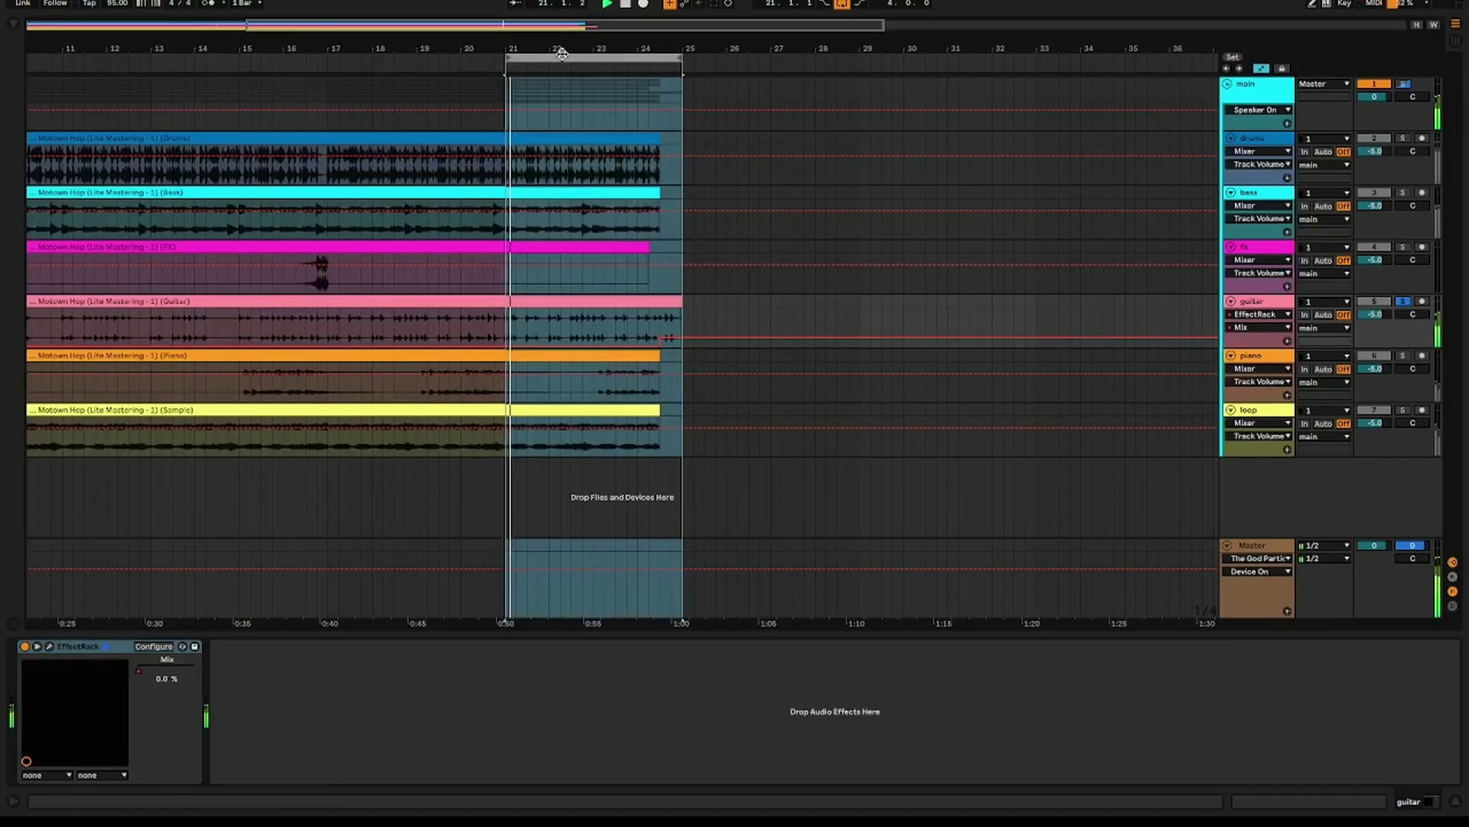
Step: Enlarge the guitar track's lane to show the Effect Rack Mix automation around the end of its clip
scroll(612, 449, "up", 2)
scroll(612, 449, "up", 2)
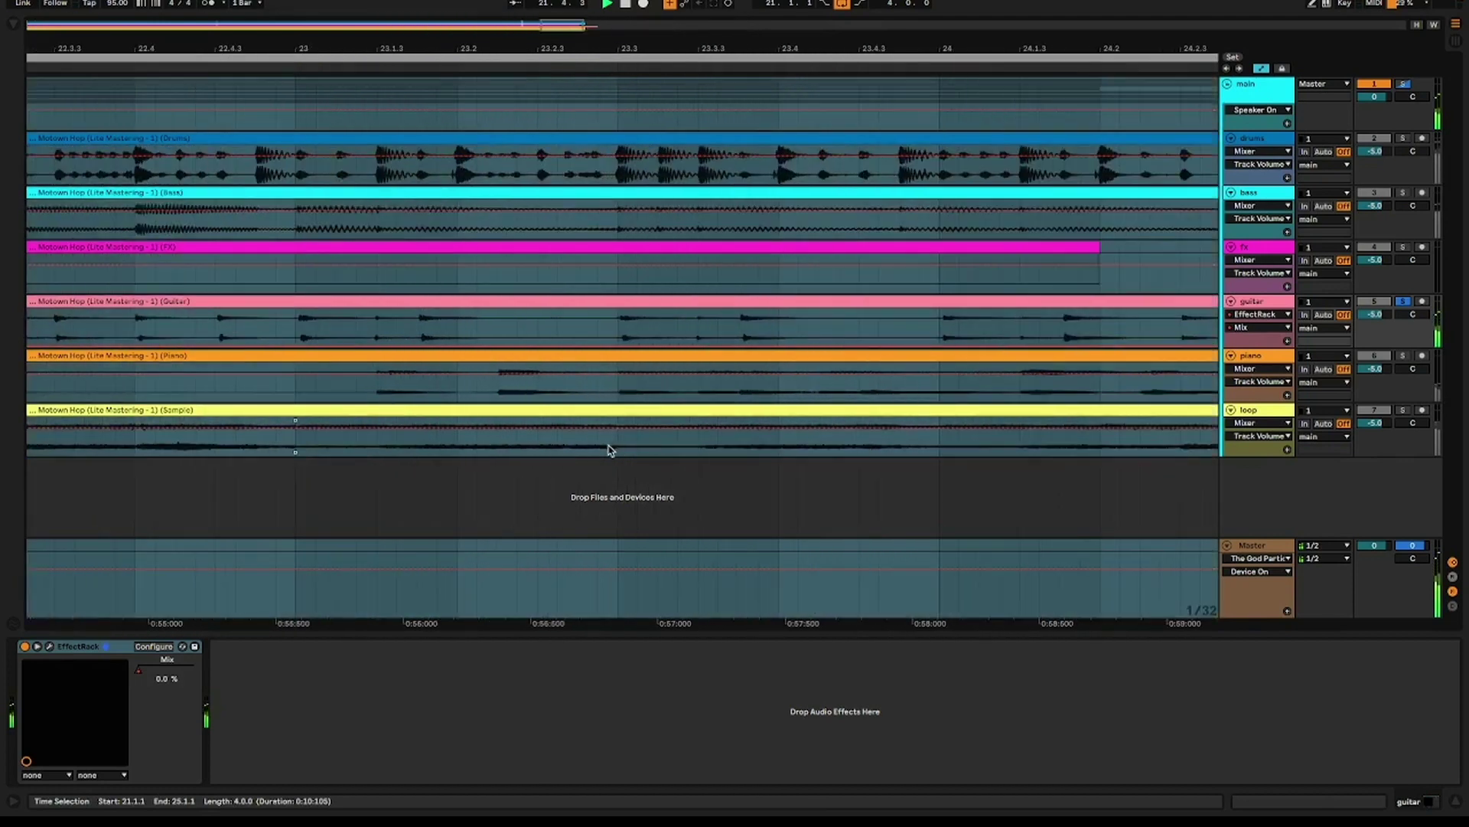
scroll(893, 407, "down", 2)
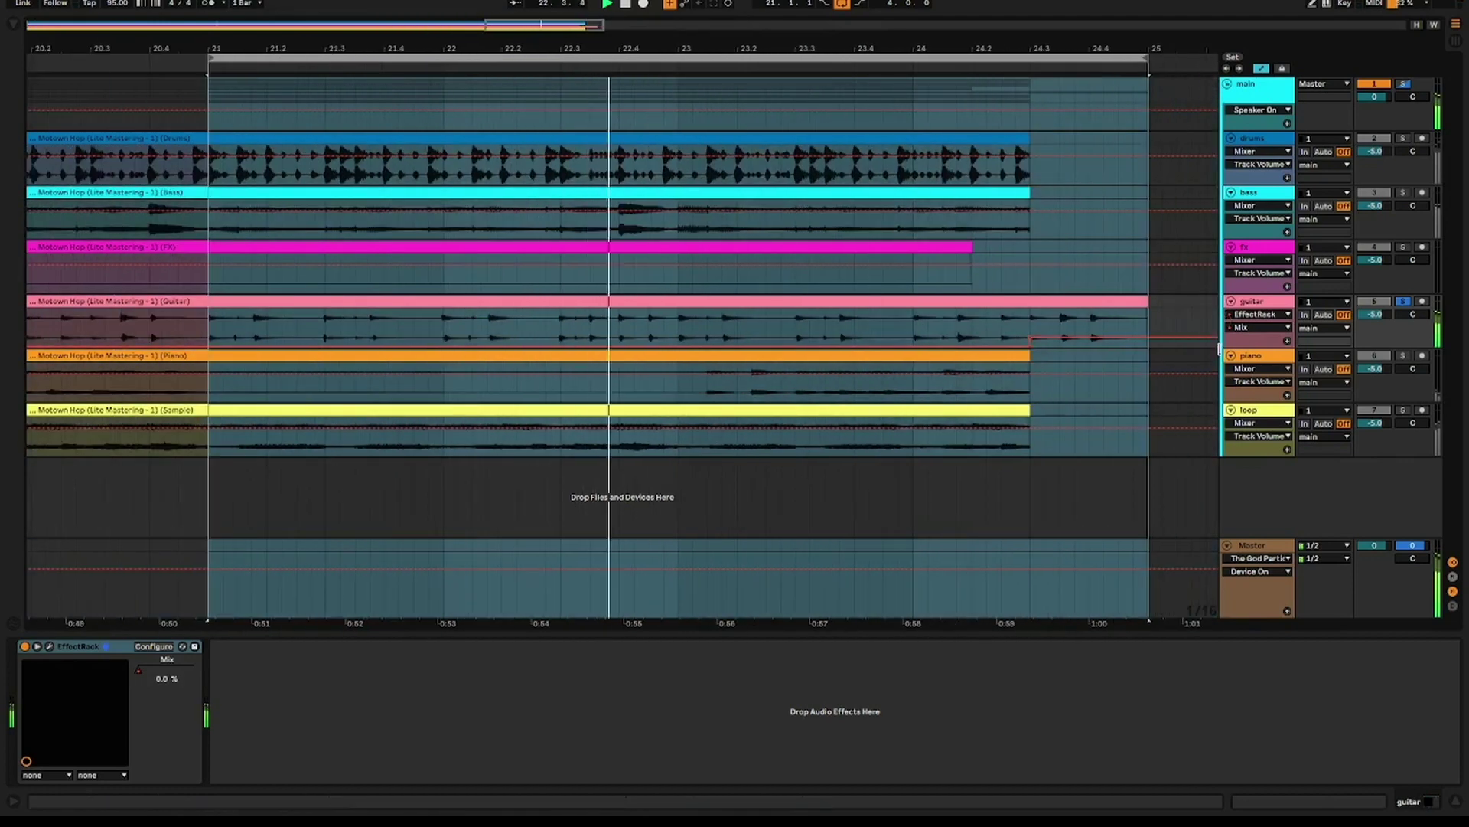
left_click_drag(1250, 349, 1250, 518)
left_click(1185, 361)
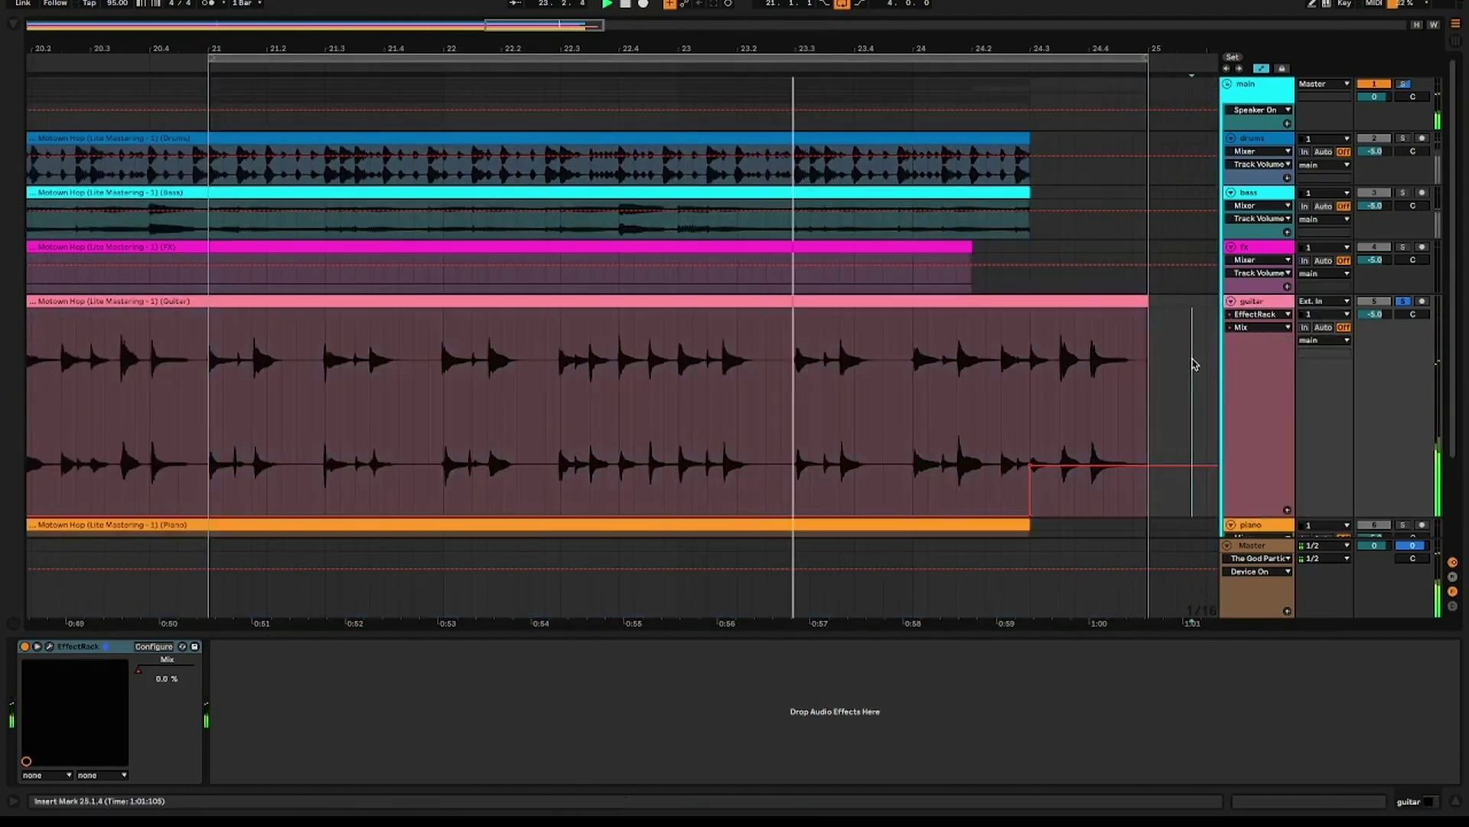
Step: Check the guitar's Mix automation by playing briefly past the clip's end, and reselect the loop from bar 21 to bar 25 for playback
scroll(1163, 365, "down", 3)
scroll(1140, 365, "right", 3)
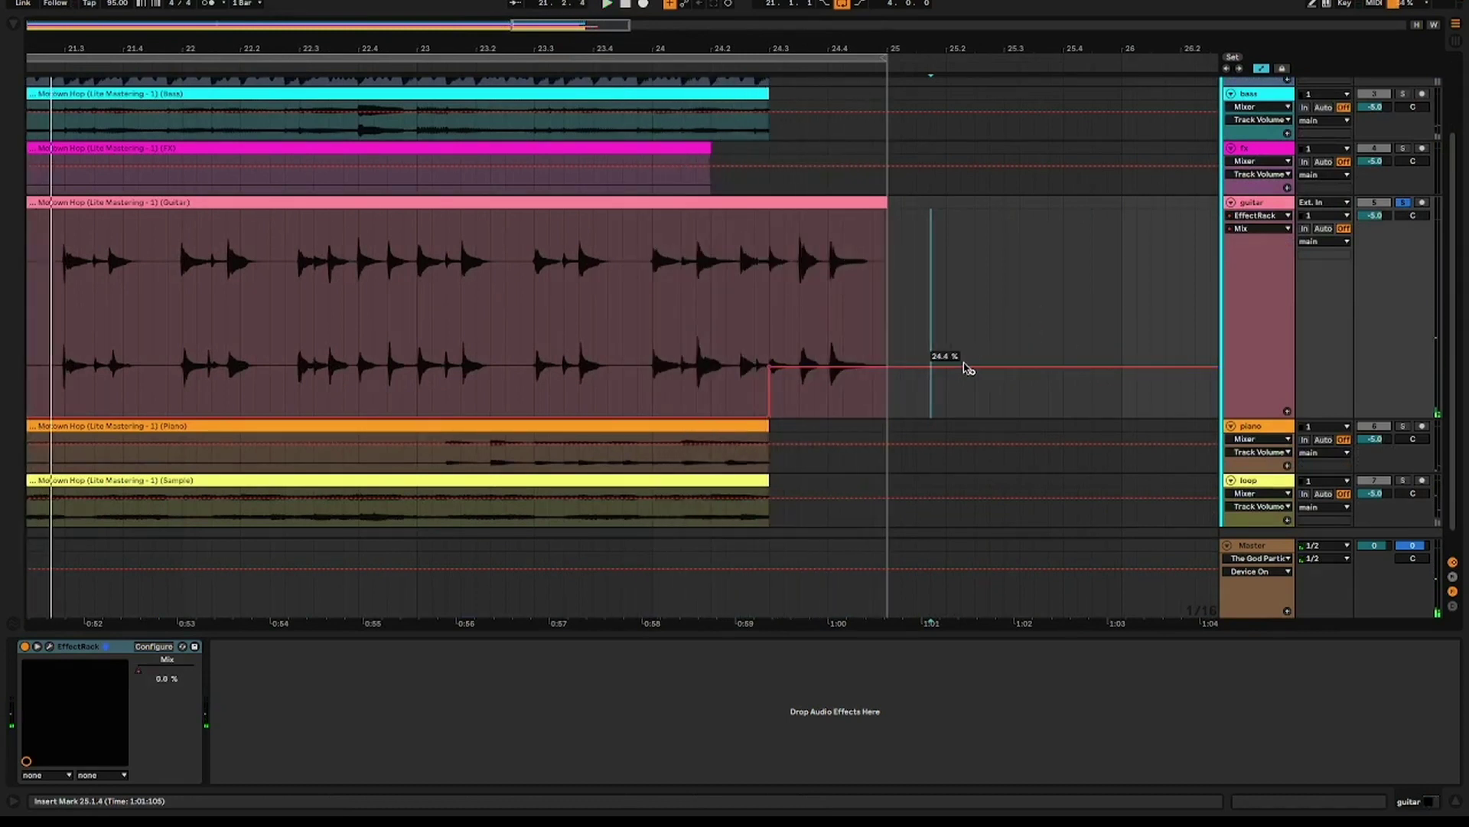
scroll(968, 369, "left", 3)
scroll(968, 368, "down", 3)
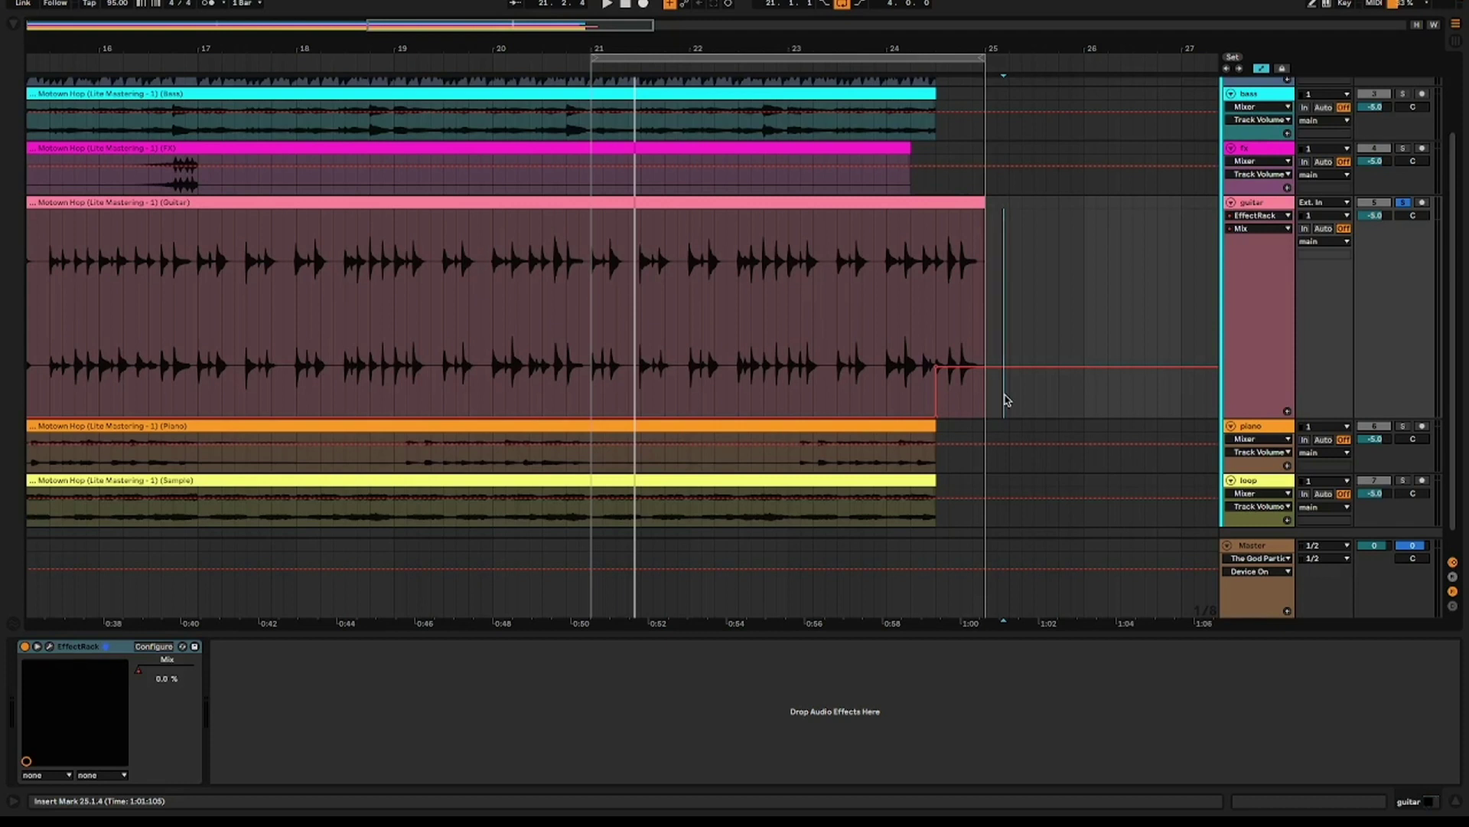
key("space")
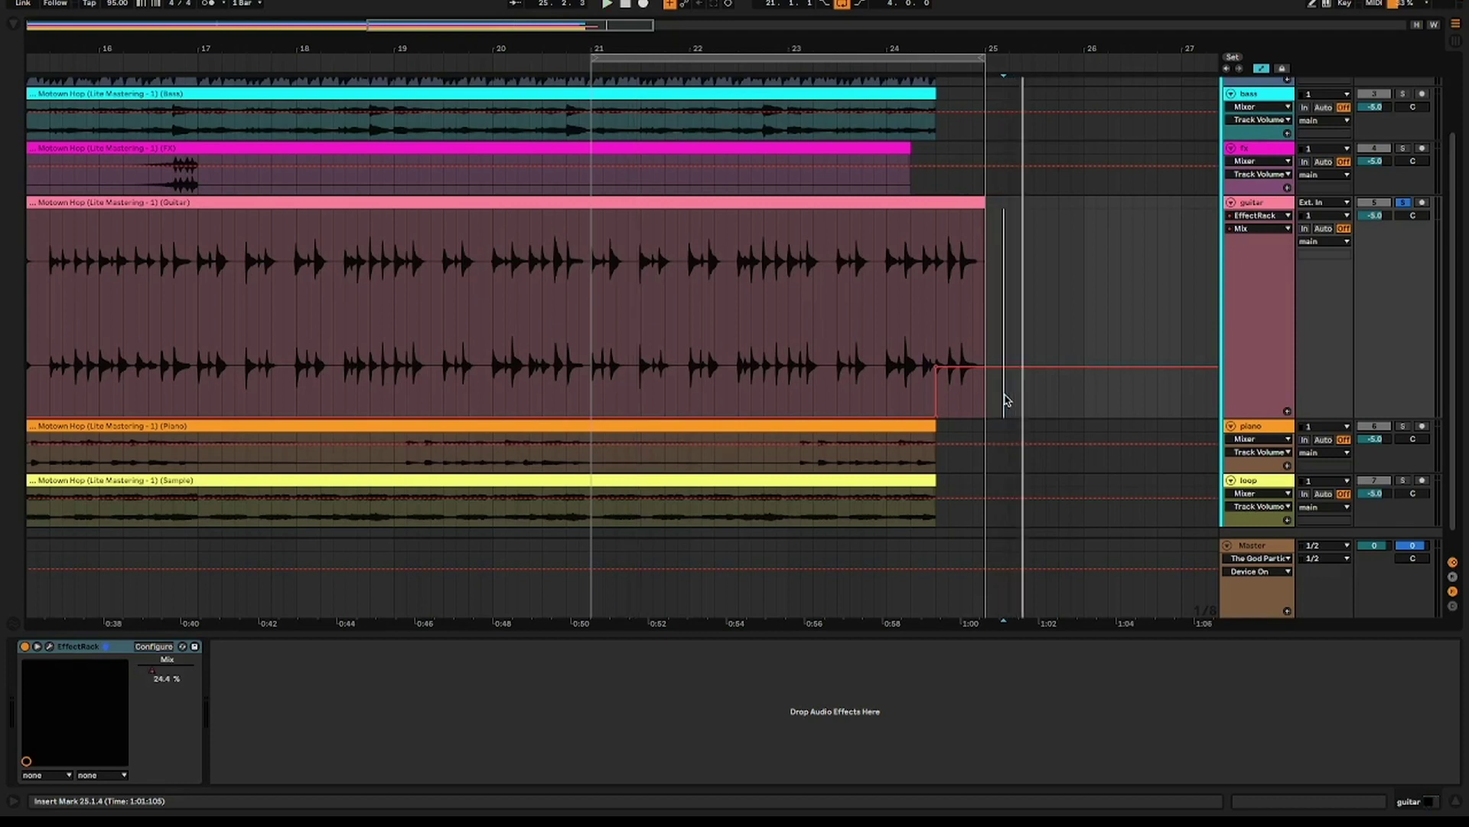
left_click(741, 55)
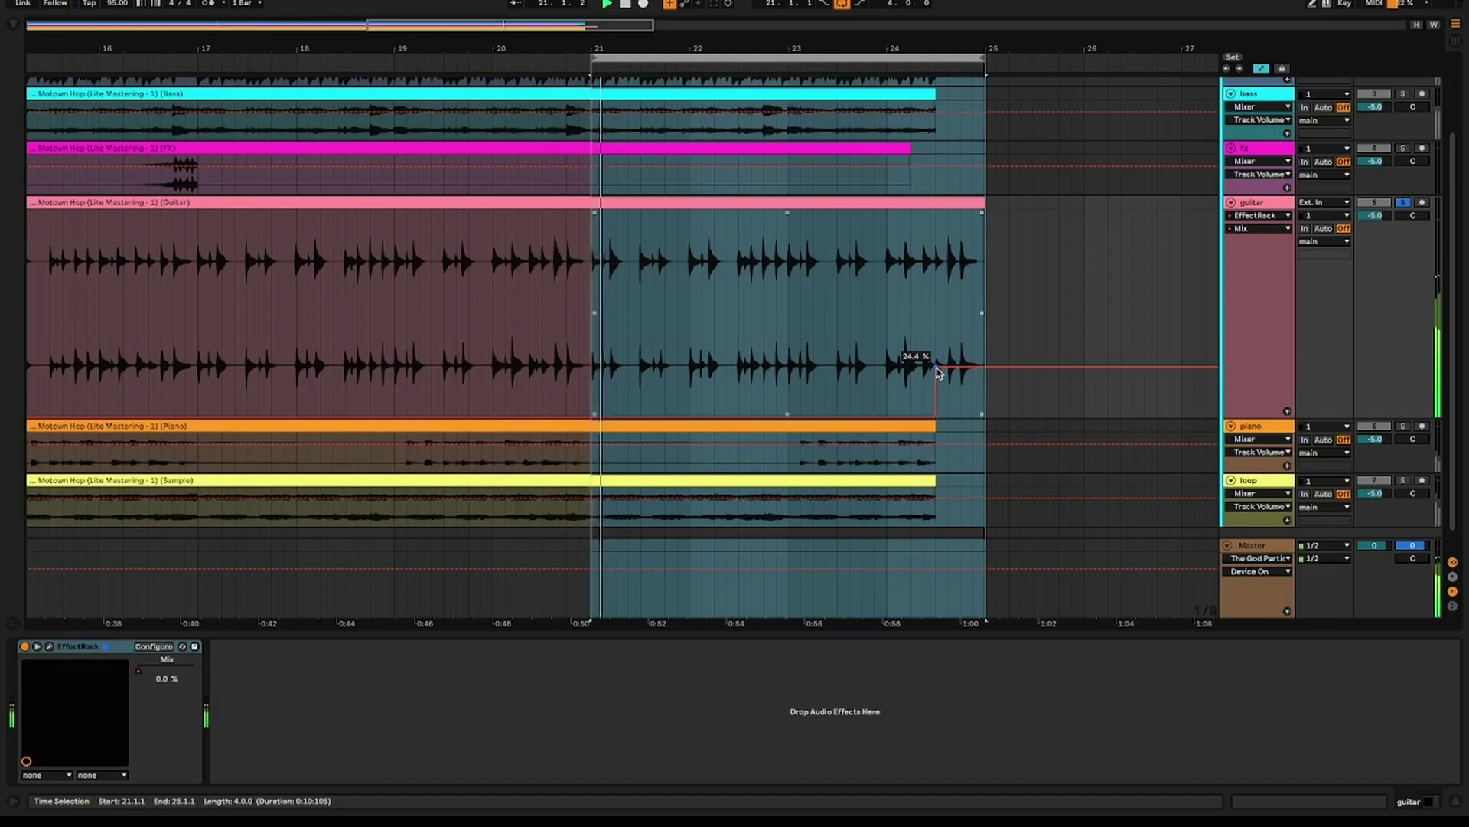
scroll(1066, 388, "up", 3)
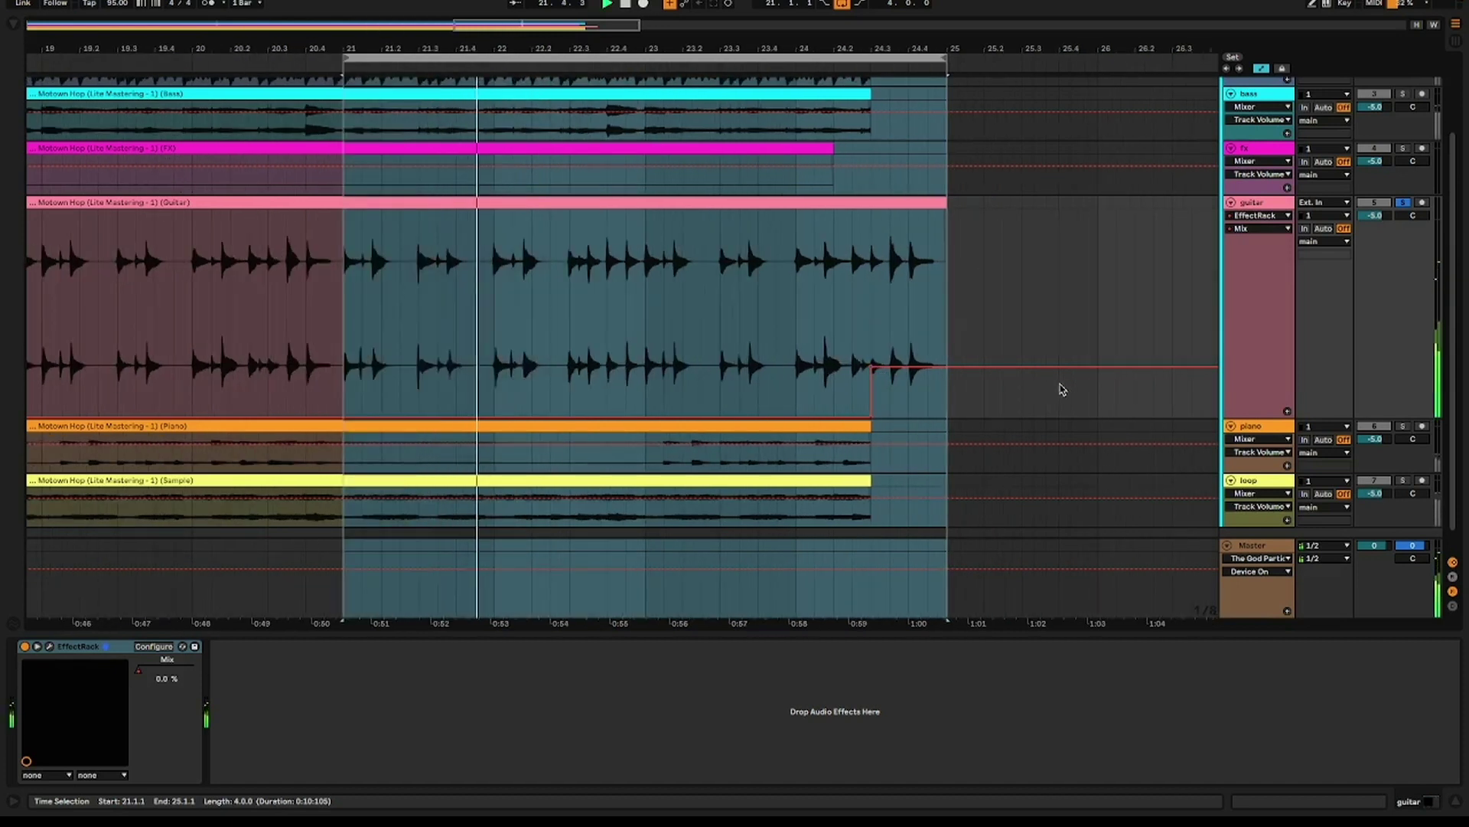